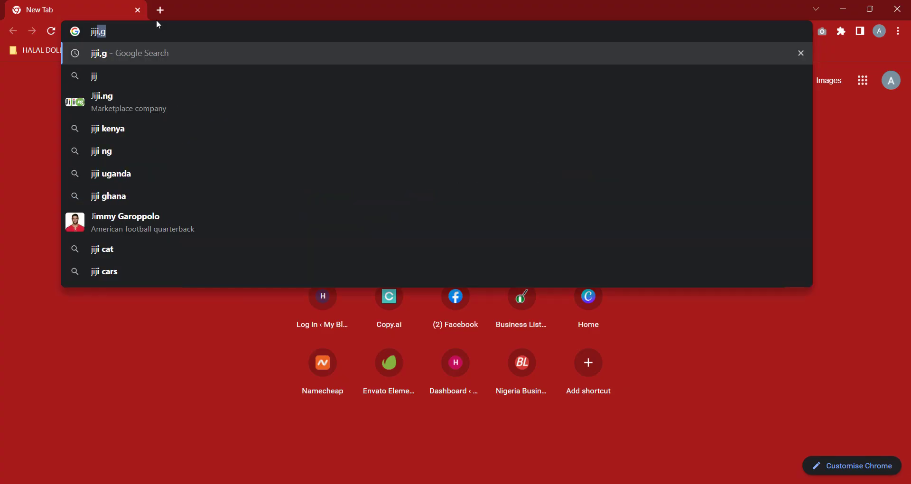
Load jiji.ng in Chrome and focus the site's listings search field
{"action": "type", "text": "i.ng"}
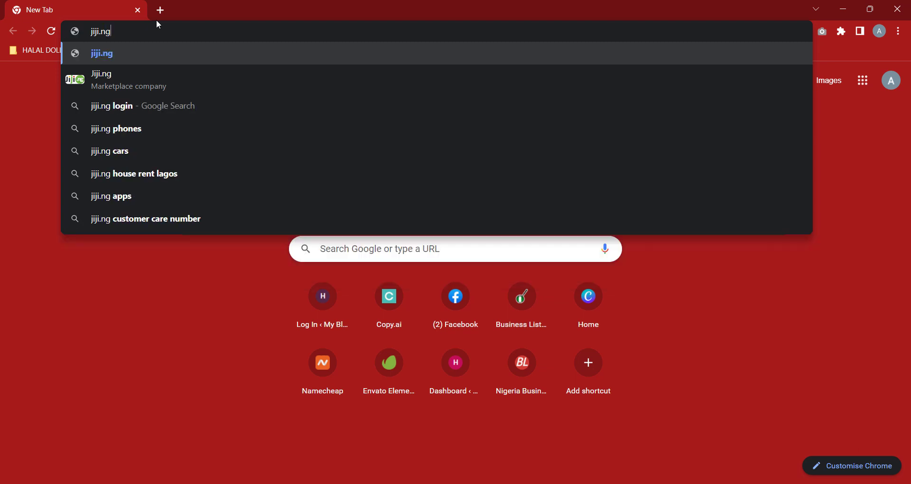
{"action": "key", "text": "Return"}
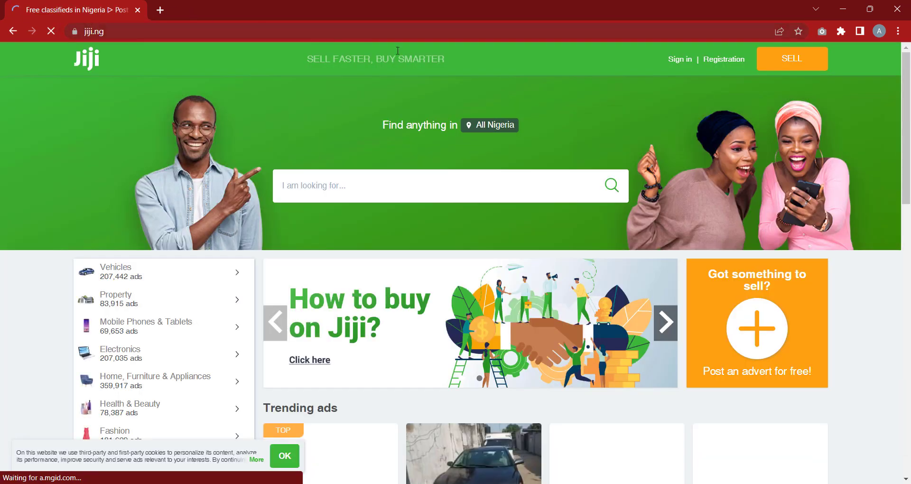
{"action": "left_click", "coordinate": [465, 174]}
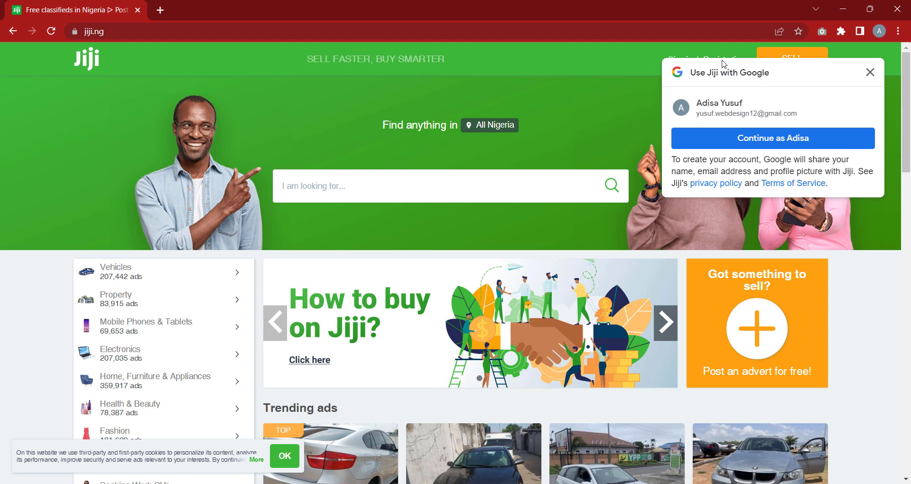
Sign in with the Google account, view the empty My adverts profile, then return to the home page
{"action": "left_click", "coordinate": [739, 139]}
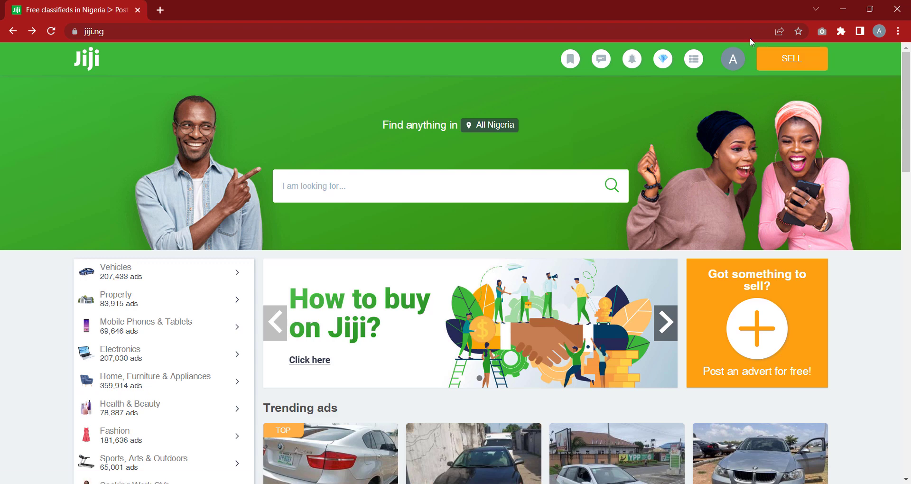
{"action": "left_click", "coordinate": [733, 59]}
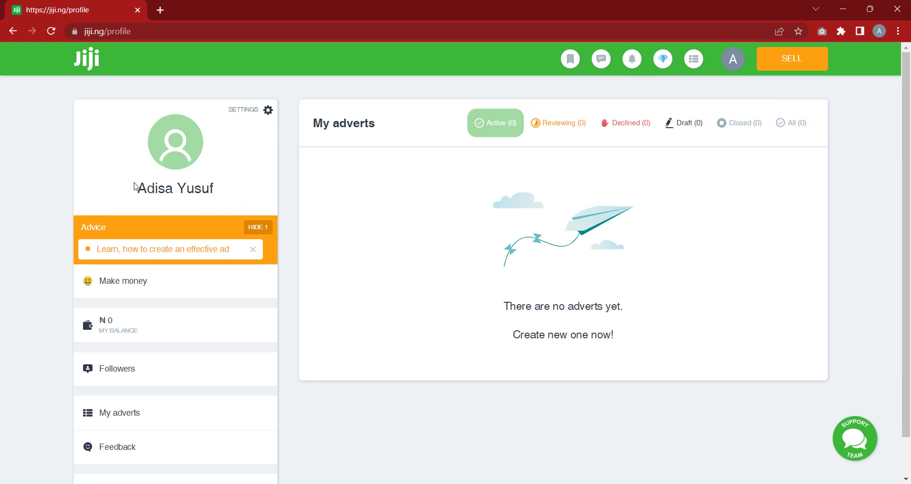
{"action": "left_click", "coordinate": [17, 36]}
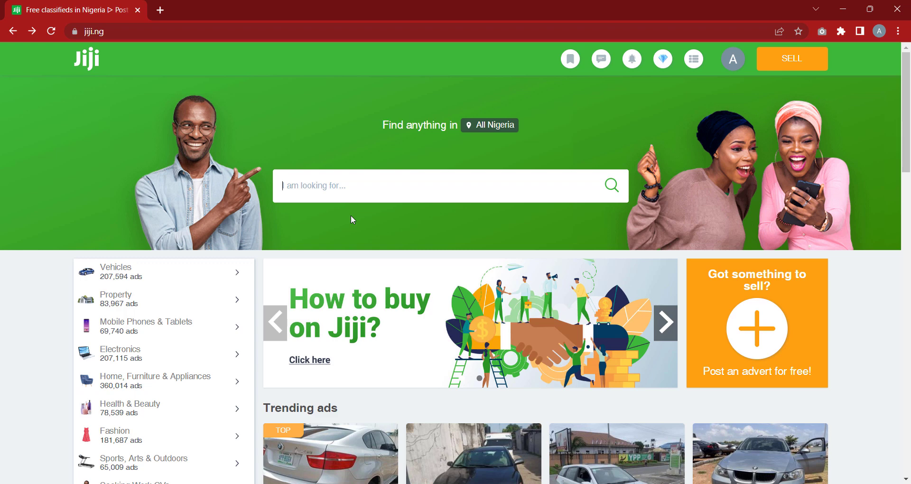
Search Jiji for 'restaurant', browse the 37048 results, and return to the top of the list
{"action": "type", "text": "restaurant"}
{"action": "key", "text": "Return"}
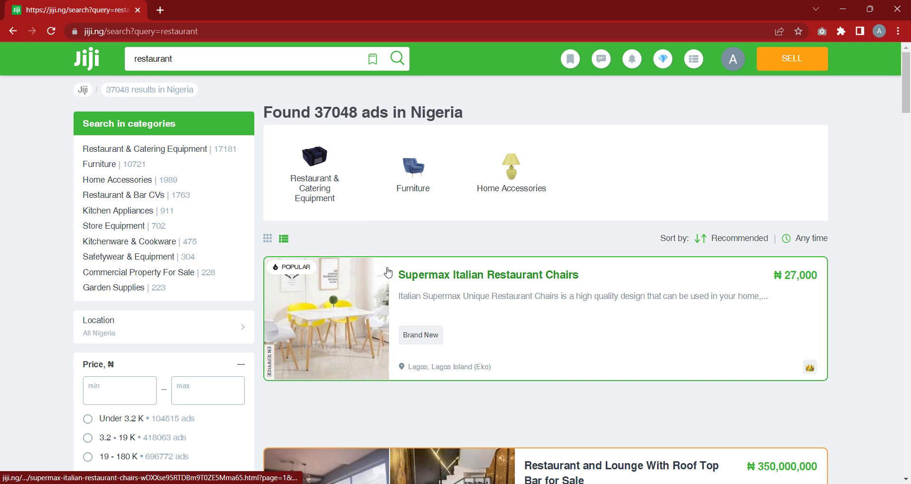
{"action": "scroll", "coordinate": [388, 271], "scroll_direction": "down", "scroll_amount": 5}
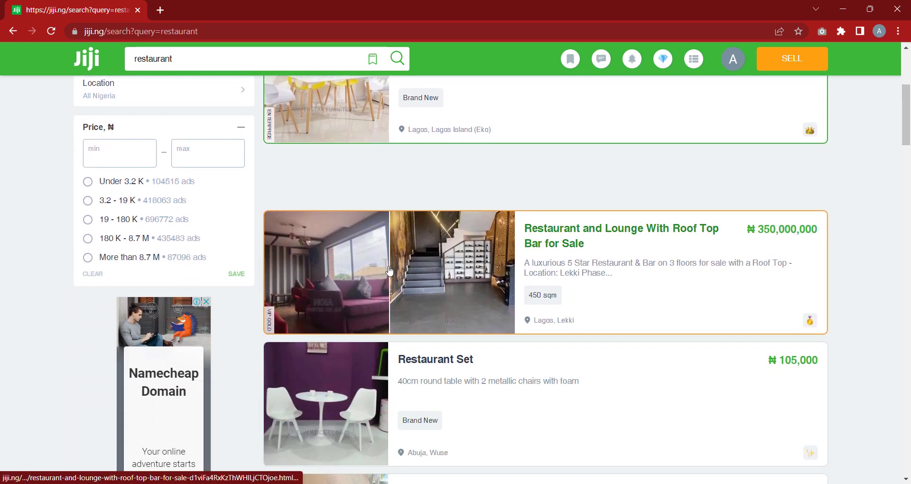
{"action": "scroll", "coordinate": [389, 270], "scroll_direction": "down", "scroll_amount": 1}
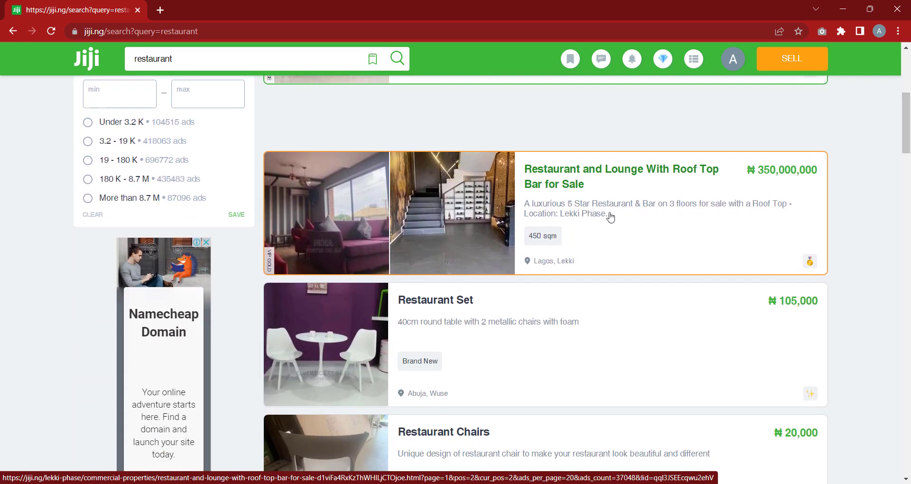
{"action": "scroll", "coordinate": [513, 239], "scroll_direction": "down", "scroll_amount": 3}
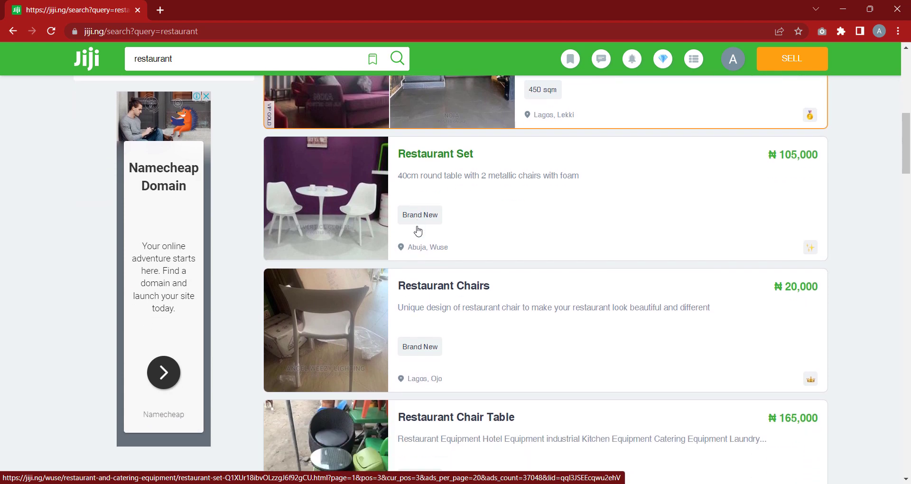
{"action": "scroll", "coordinate": [418, 231], "scroll_direction": "down", "scroll_amount": 7}
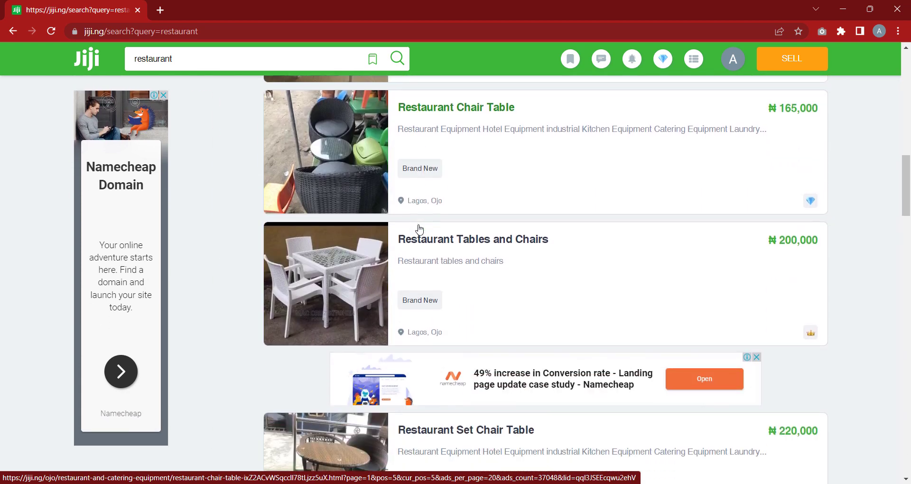
{"action": "scroll", "coordinate": [419, 230], "scroll_direction": "down", "scroll_amount": 4}
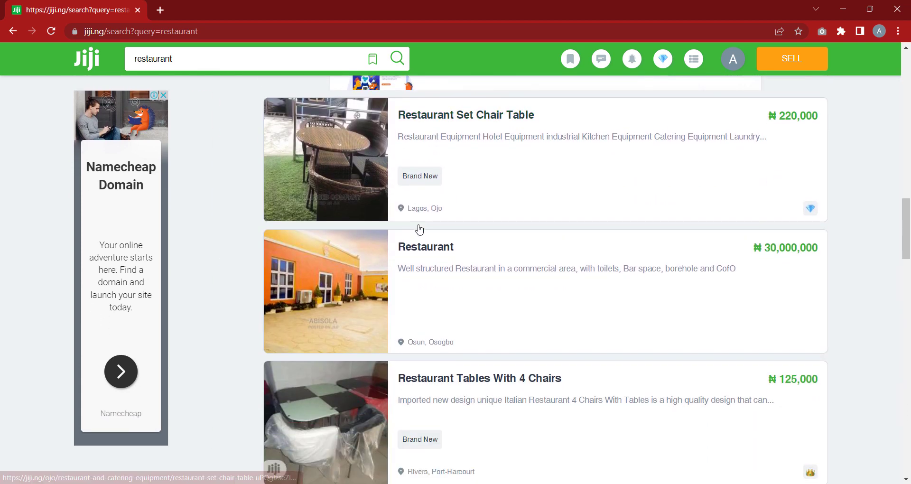
{"action": "scroll", "coordinate": [419, 228], "scroll_direction": "down", "scroll_amount": 6}
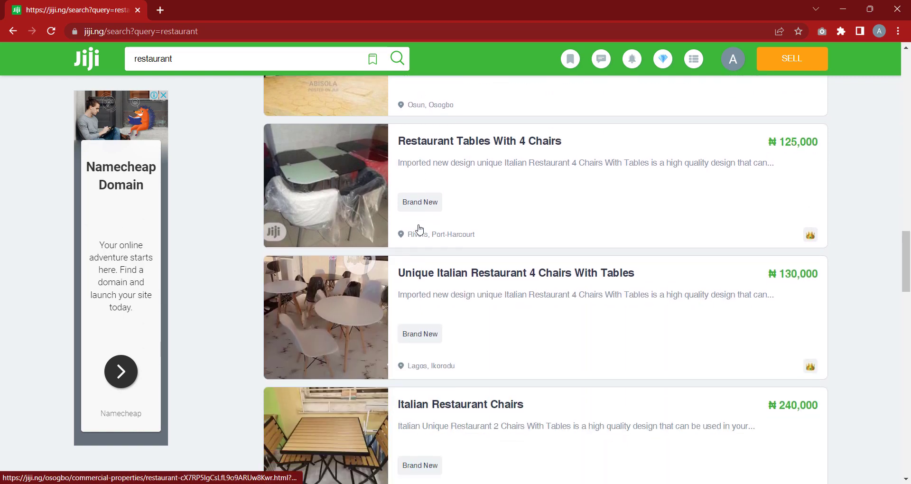
{"action": "scroll", "coordinate": [421, 228], "scroll_direction": "down", "scroll_amount": 10}
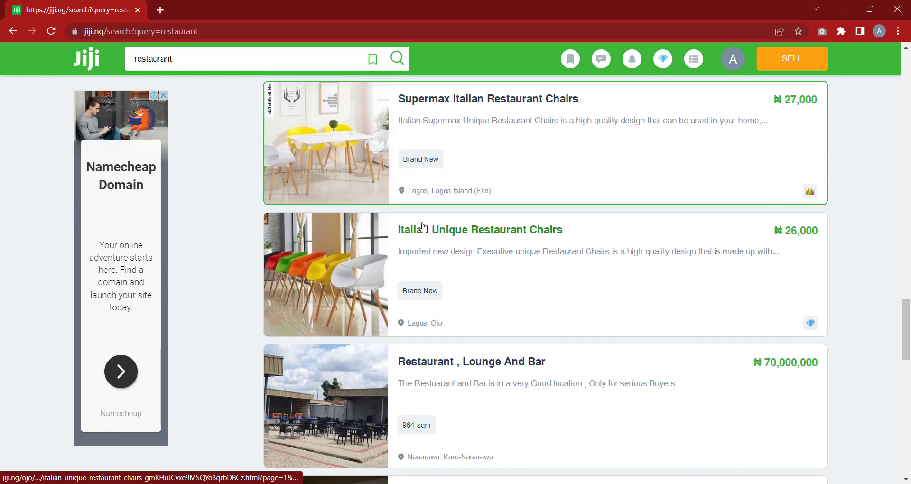
{"action": "scroll", "coordinate": [422, 226], "scroll_direction": "down", "scroll_amount": 11}
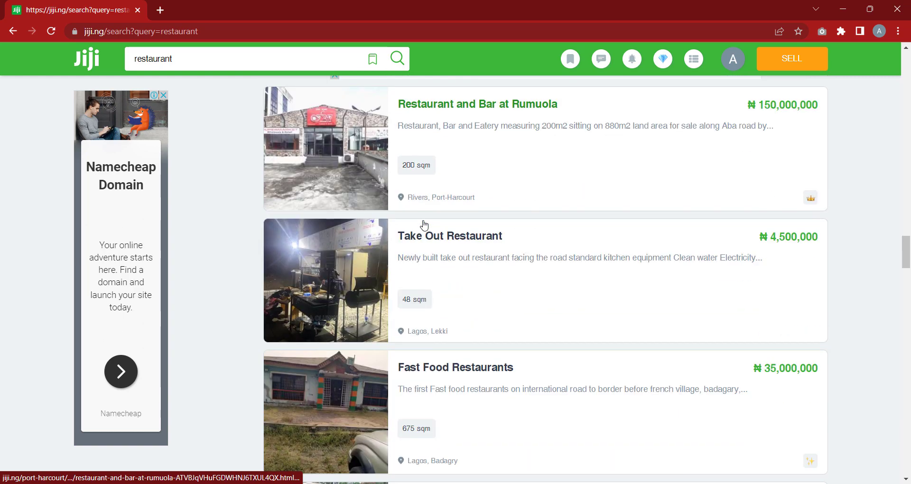
{"action": "scroll", "coordinate": [423, 224], "scroll_direction": "down", "scroll_amount": 10}
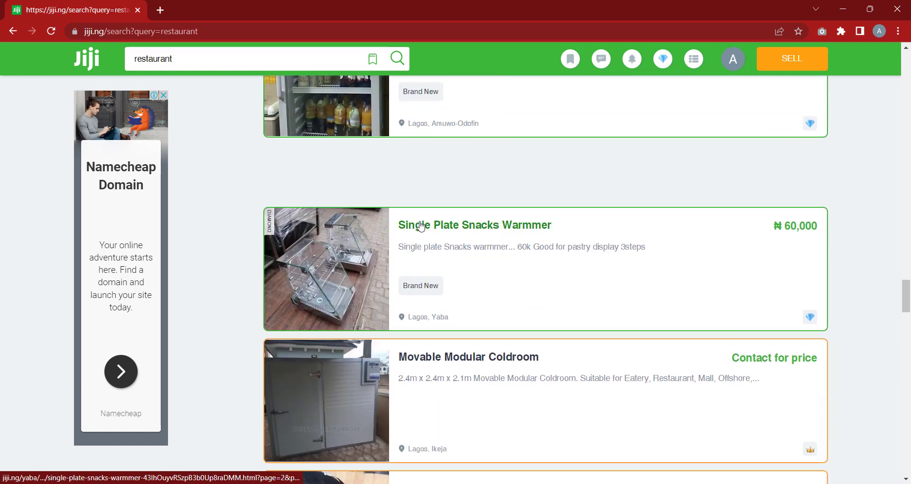
{"action": "scroll", "coordinate": [422, 228], "scroll_direction": "down", "scroll_amount": 7}
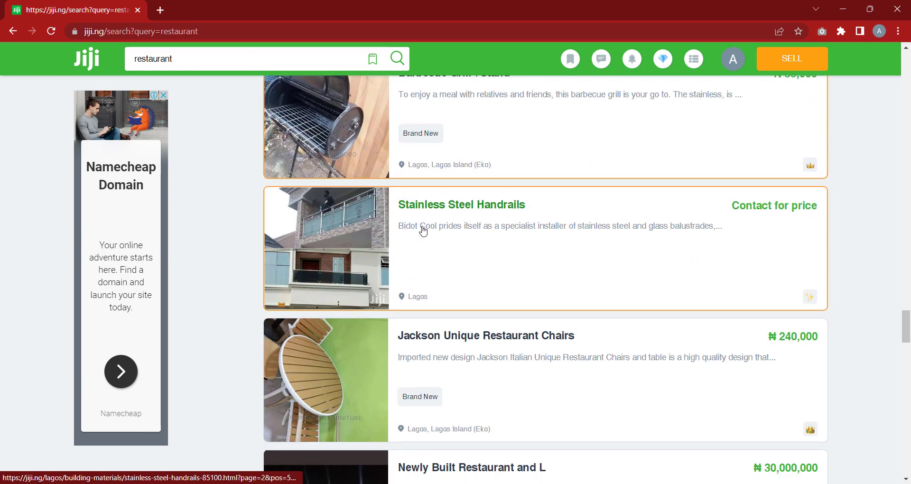
{"action": "scroll", "coordinate": [423, 231], "scroll_direction": "down", "scroll_amount": 8}
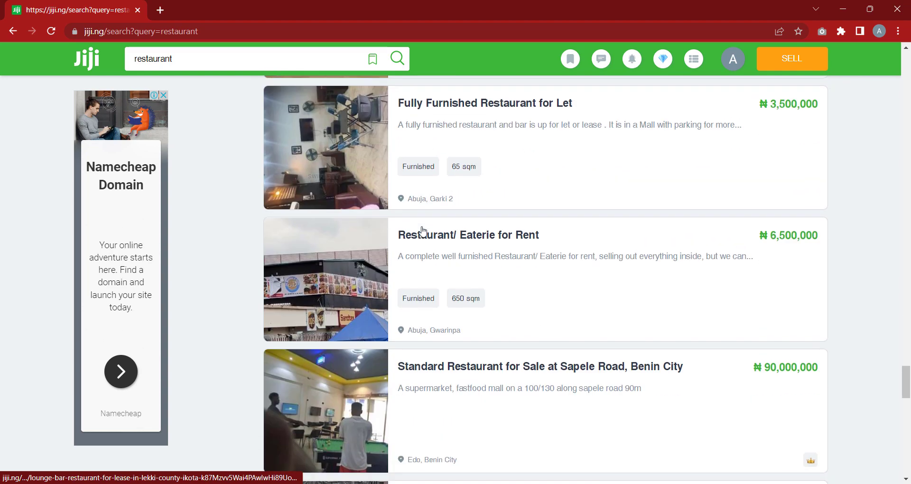
{"action": "scroll", "coordinate": [421, 231], "scroll_direction": "down", "scroll_amount": 3}
{"action": "scroll", "coordinate": [420, 231], "scroll_direction": "down", "scroll_amount": 2}
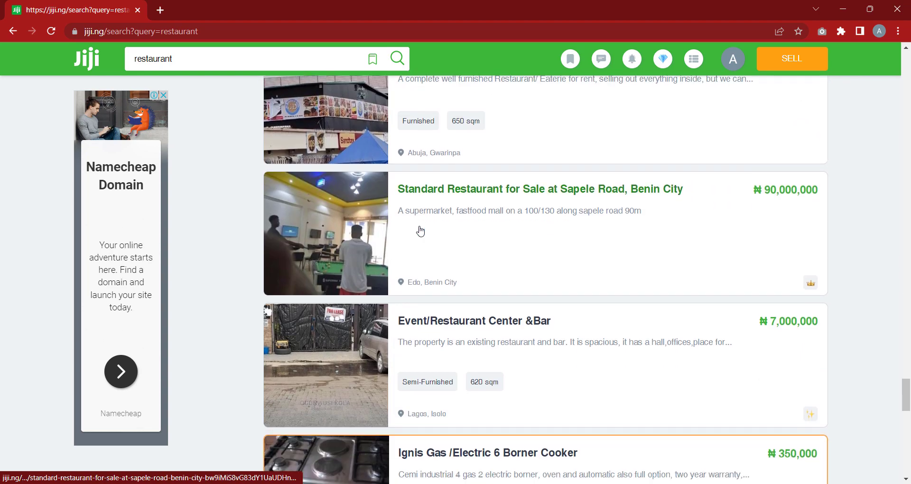
{"action": "scroll", "coordinate": [421, 231], "scroll_direction": "down", "scroll_amount": 9}
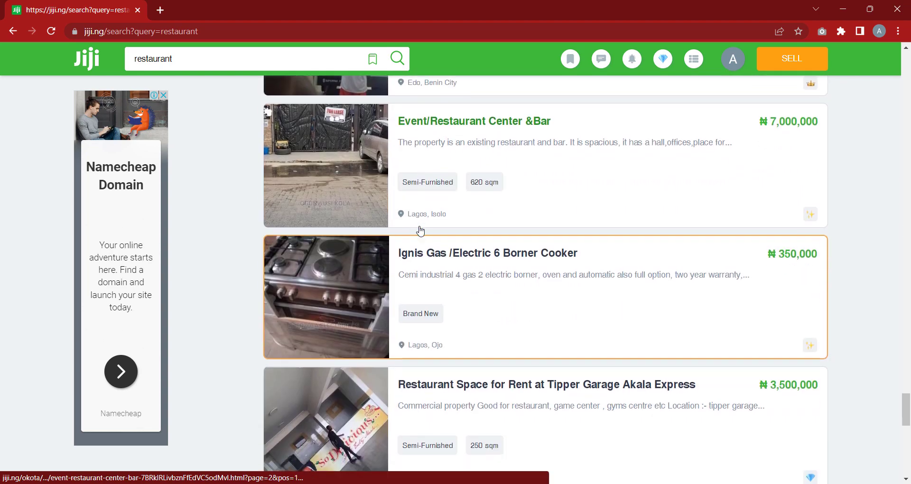
{"action": "scroll", "coordinate": [421, 231], "scroll_direction": "down", "scroll_amount": 4}
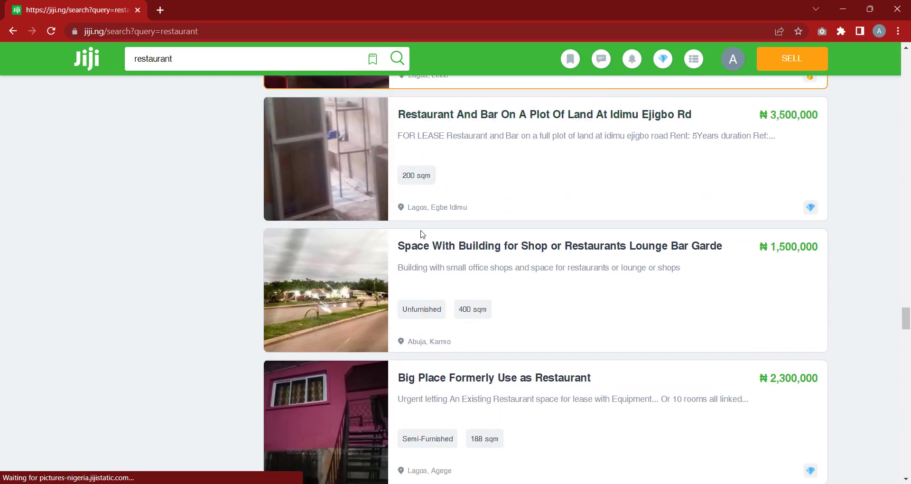
{"action": "scroll", "coordinate": [681, 337], "scroll_direction": "up", "scroll_amount": 2}
{"action": "left_click_drag", "start_coordinate": [905, 314], "coordinate": [906, 60]}
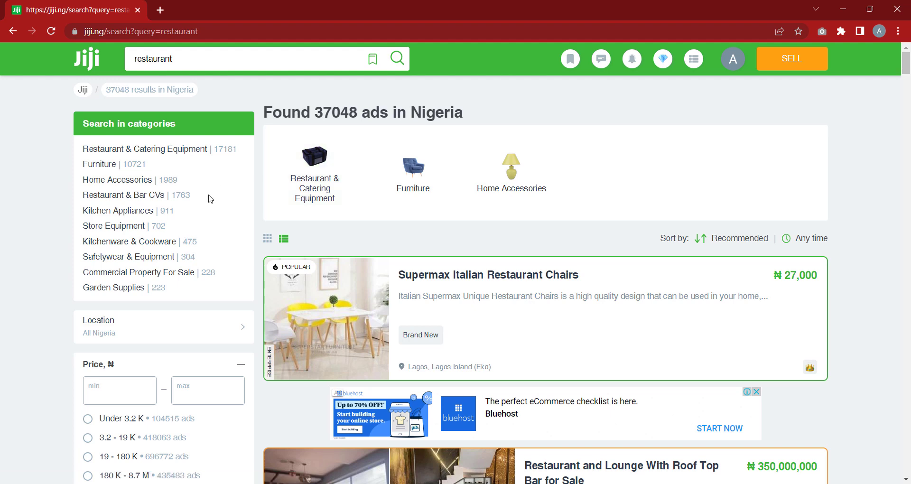
{"action": "double_click", "coordinate": [187, 59]}
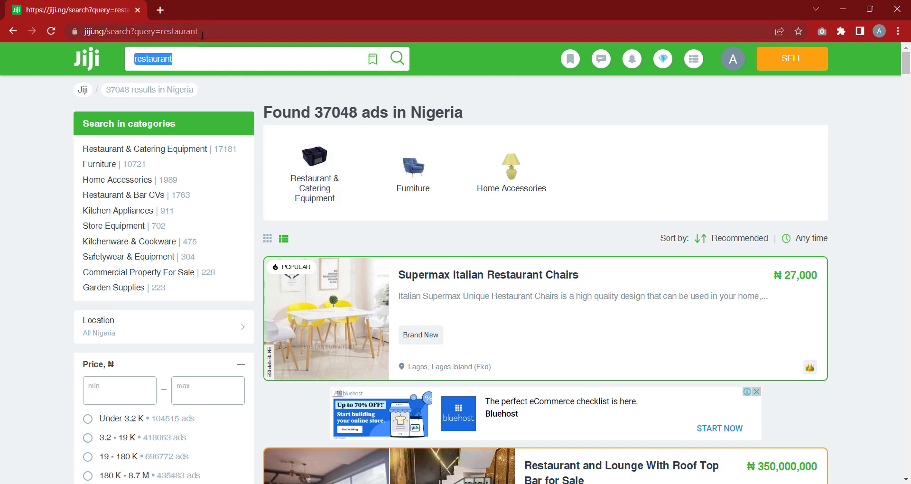
{"action": "type", "text": "catering"}
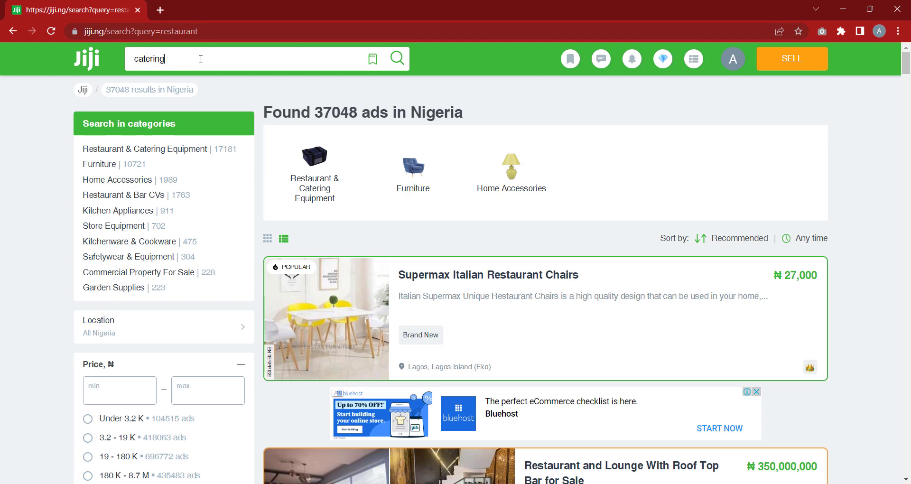
{"action": "type", "text": " services"}
{"action": "key", "text": "Return"}
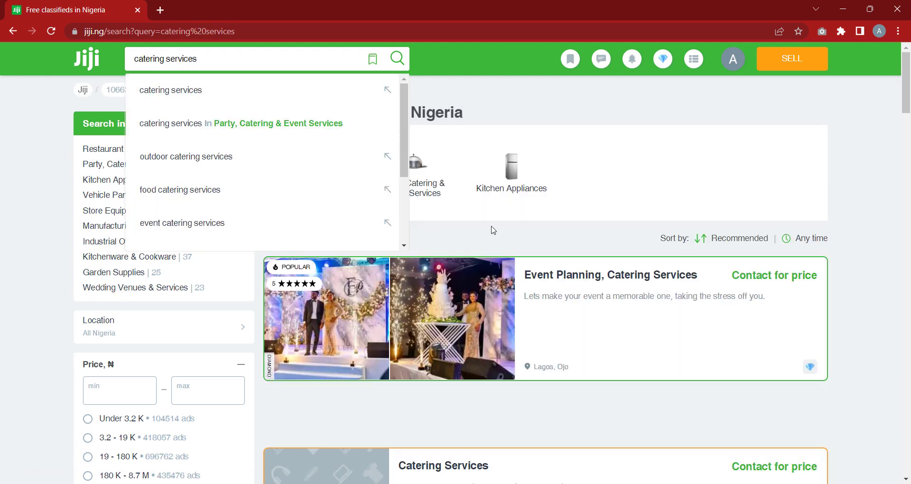
{"action": "scroll", "coordinate": [491, 230], "scroll_direction": "down", "scroll_amount": 4}
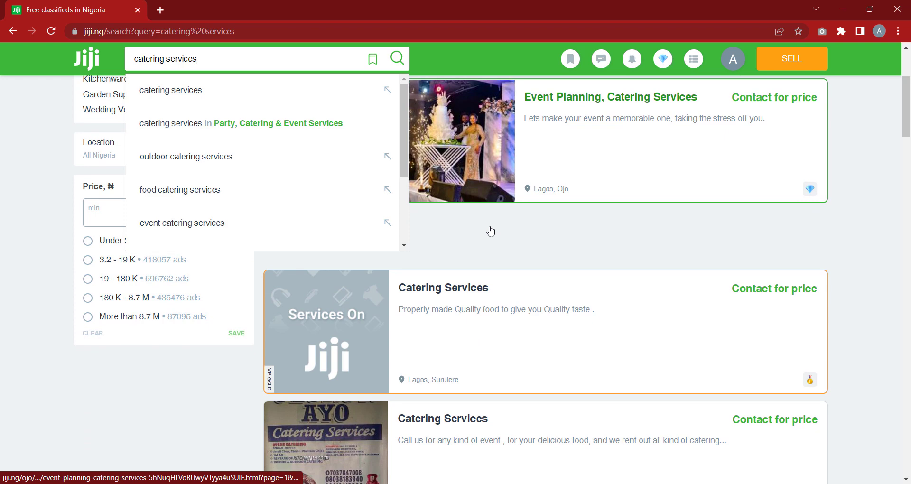
{"action": "left_click", "coordinate": [502, 243]}
{"action": "scroll", "coordinate": [502, 244], "scroll_direction": "down", "scroll_amount": 4}
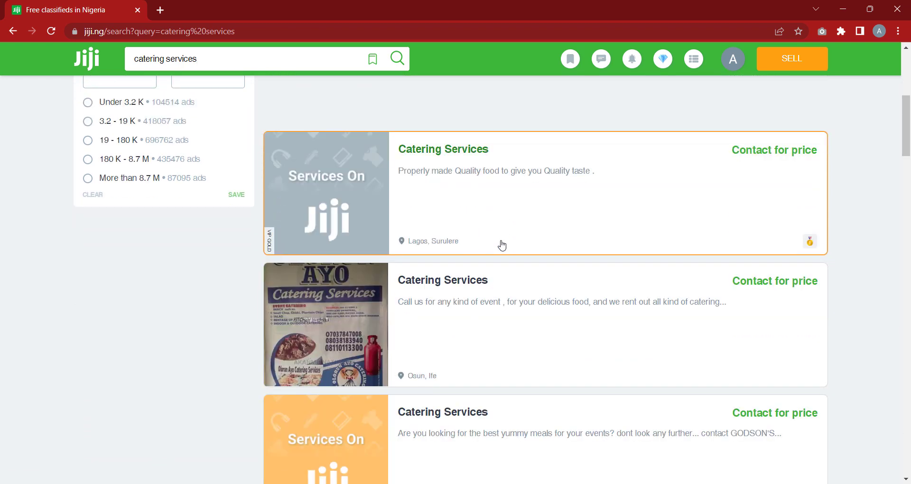
{"action": "scroll", "coordinate": [502, 246], "scroll_direction": "down", "scroll_amount": 7}
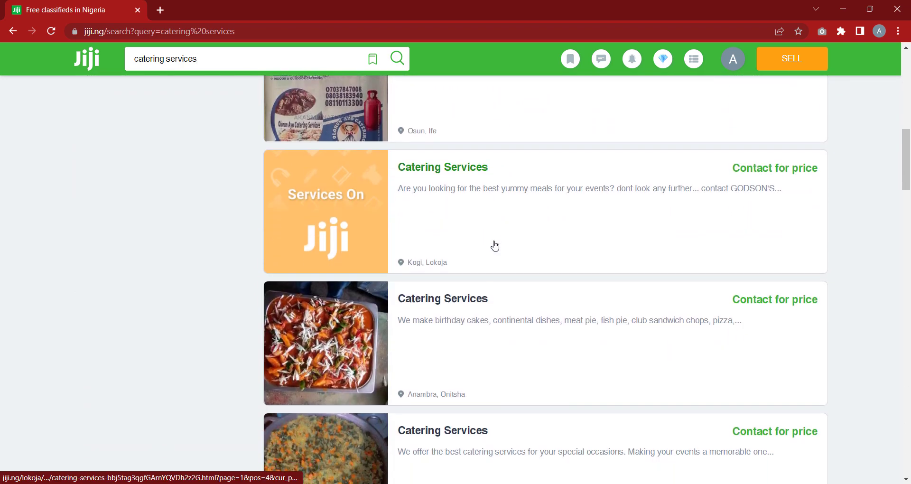
{"action": "scroll", "coordinate": [495, 245], "scroll_direction": "down", "scroll_amount": 6}
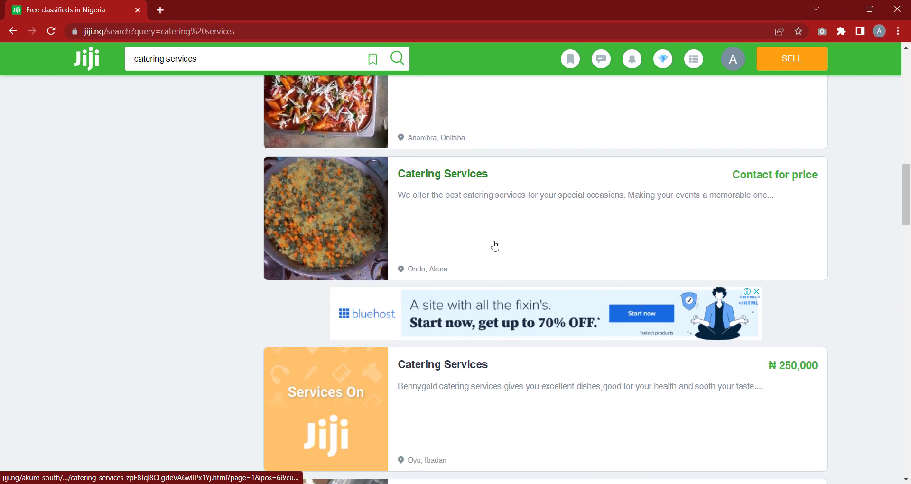
{"action": "scroll", "coordinate": [495, 247], "scroll_direction": "down", "scroll_amount": 10}
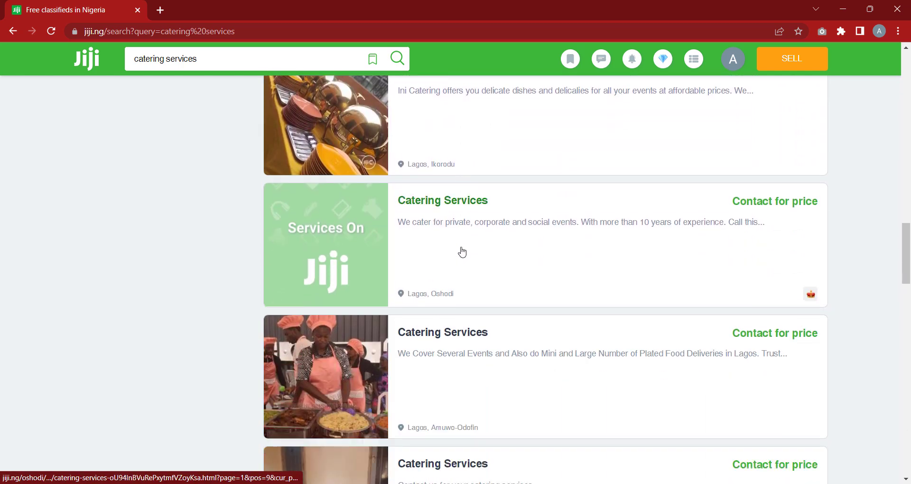
{"action": "scroll", "coordinate": [463, 252], "scroll_direction": "down", "scroll_amount": 7}
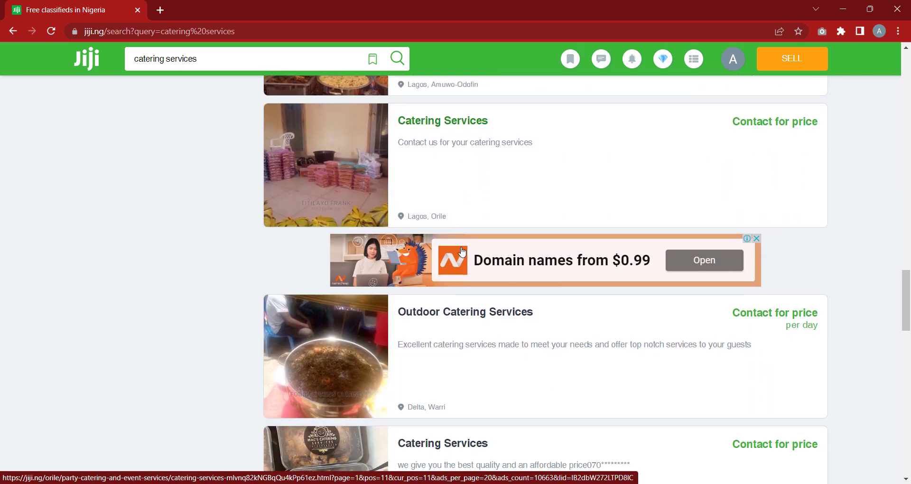
{"action": "scroll", "coordinate": [463, 251], "scroll_direction": "down", "scroll_amount": 1}
{"action": "scroll", "coordinate": [463, 252], "scroll_direction": "down", "scroll_amount": 12}
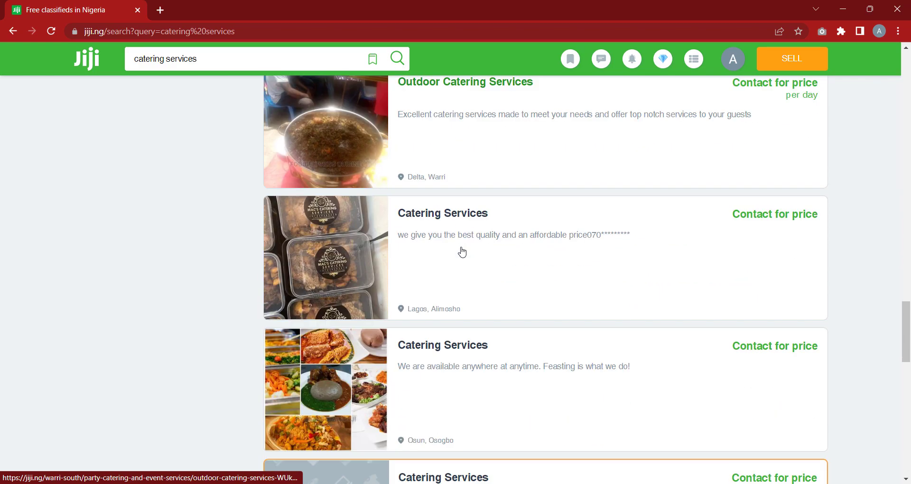
{"action": "scroll", "coordinate": [463, 252], "scroll_direction": "down", "scroll_amount": 13}
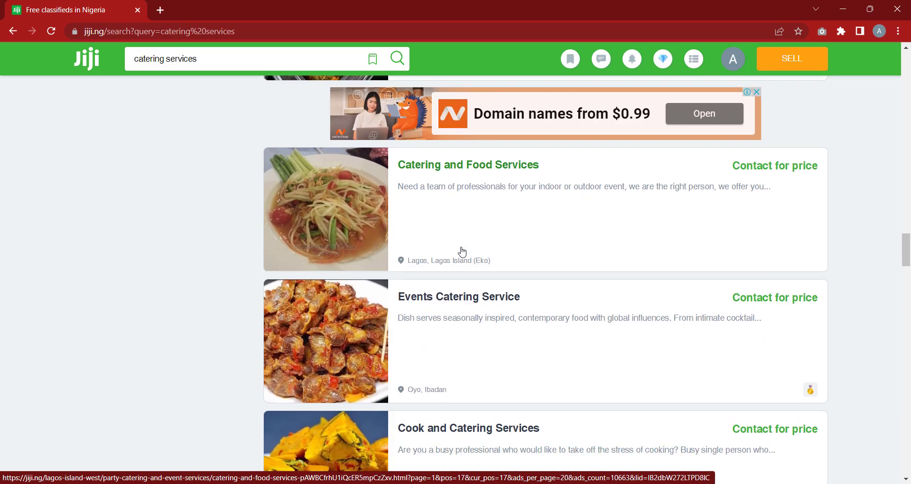
{"action": "scroll", "coordinate": [463, 252], "scroll_direction": "down", "scroll_amount": 12}
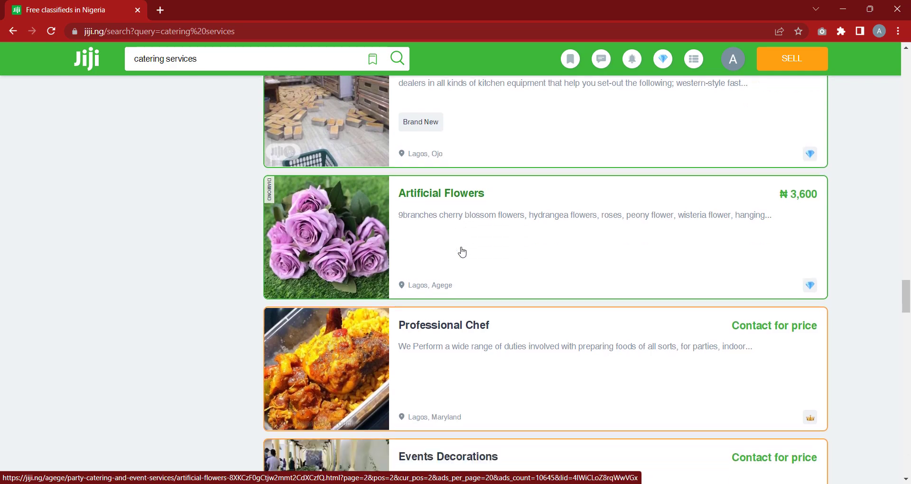
{"action": "scroll", "coordinate": [463, 254], "scroll_direction": "up", "scroll_amount": 15}
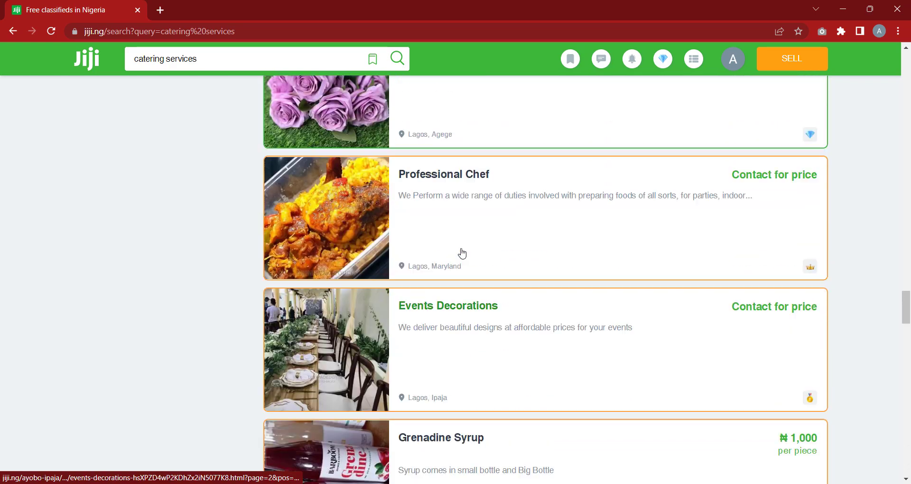
{"action": "scroll", "coordinate": [463, 254], "scroll_direction": "up", "scroll_amount": 10}
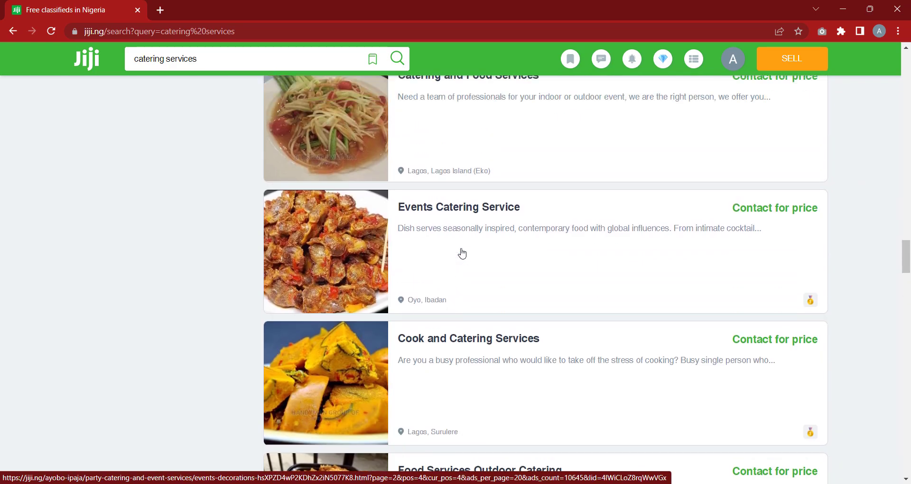
{"action": "scroll", "coordinate": [454, 327], "scroll_direction": "down", "scroll_amount": 5}
{"action": "scroll", "coordinate": [425, 321], "scroll_direction": "down", "scroll_amount": 3}
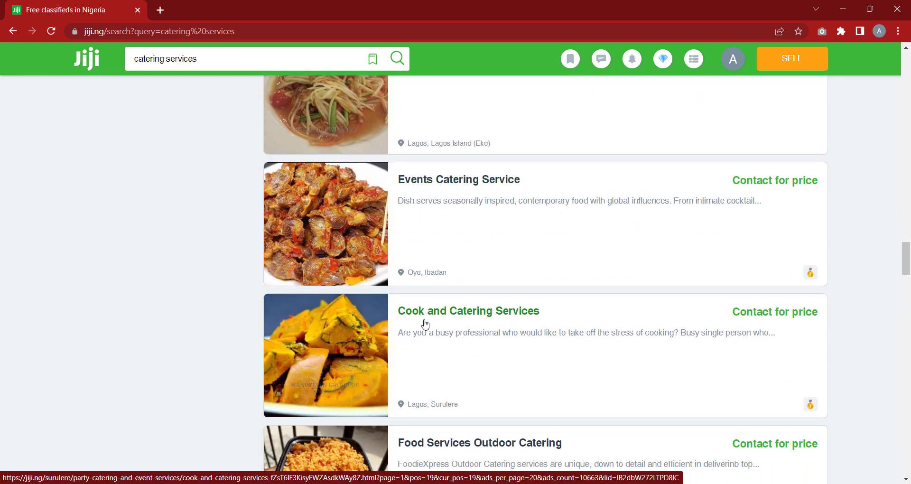
{"action": "scroll", "coordinate": [426, 321], "scroll_direction": "up", "scroll_amount": 3}
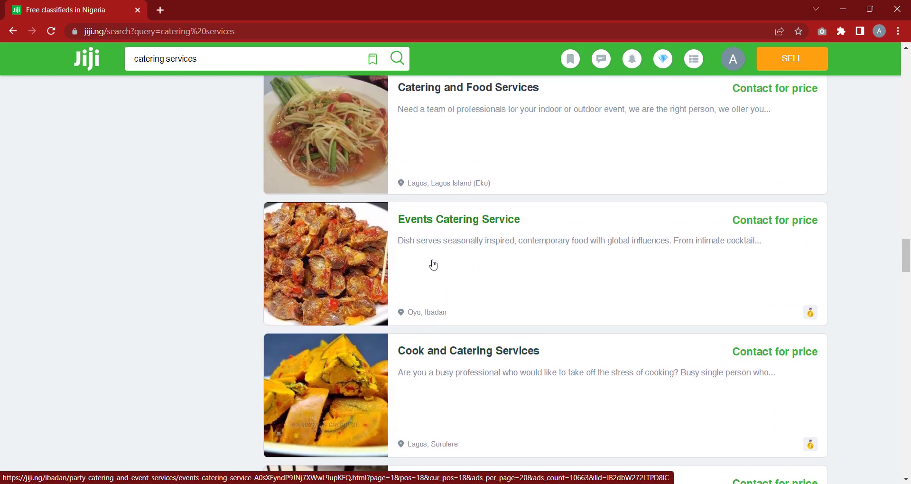
Open the Events Catering Service ad in a new tab and switch to it
{"action": "right_click", "coordinate": [439, 222]}
{"action": "left_click", "coordinate": [464, 232]}
{"action": "left_click", "coordinate": [219, 9]}
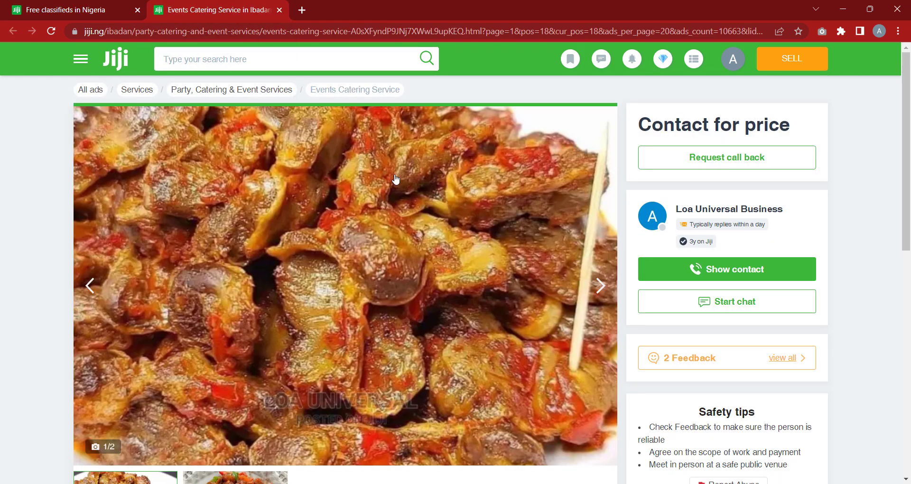
Scroll down the Events Catering Service ad and reveal the seller's phone number
{"action": "scroll", "coordinate": [389, 178], "scroll_direction": "down", "scroll_amount": 2}
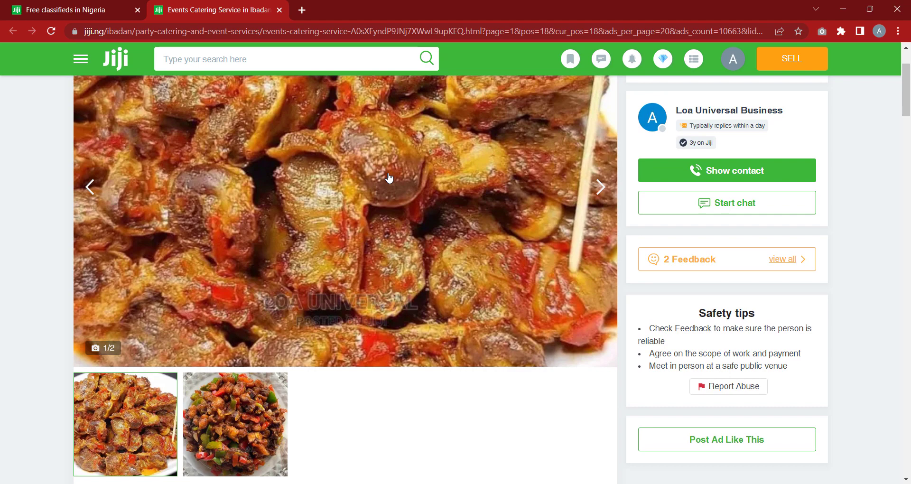
{"action": "scroll", "coordinate": [389, 178], "scroll_direction": "down", "scroll_amount": 5}
{"action": "scroll", "coordinate": [388, 178], "scroll_direction": "down", "scroll_amount": 2}
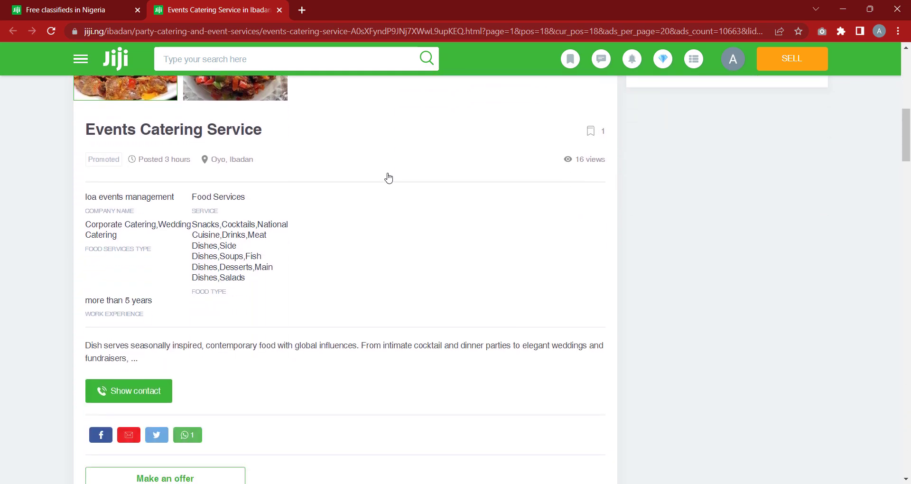
{"action": "scroll", "coordinate": [388, 178], "scroll_direction": "down", "scroll_amount": 2}
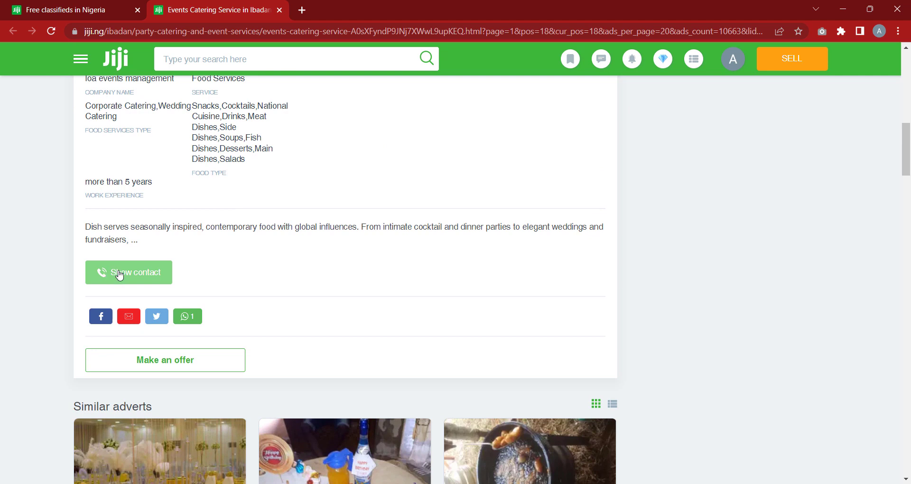
{"action": "left_click", "coordinate": [120, 277]}
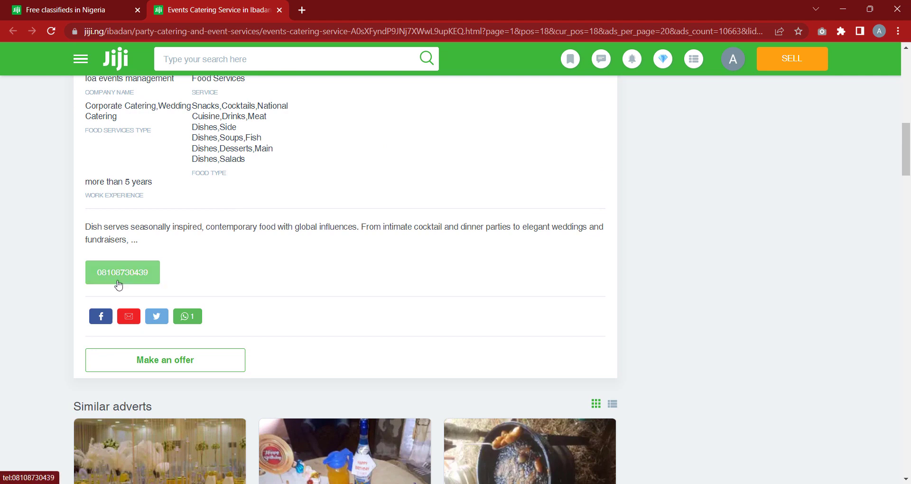
{"action": "left_click", "coordinate": [118, 286]}
Review the ad details, briefly selecting the word 'Promoted' and clearing the selection
{"action": "scroll", "coordinate": [205, 251], "scroll_direction": "up", "scroll_amount": 10}
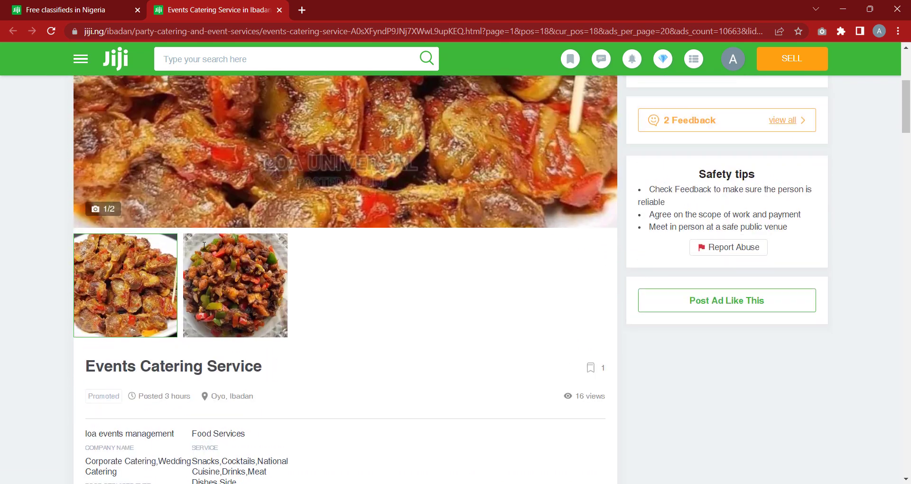
{"action": "scroll", "coordinate": [205, 246], "scroll_direction": "up", "scroll_amount": 3}
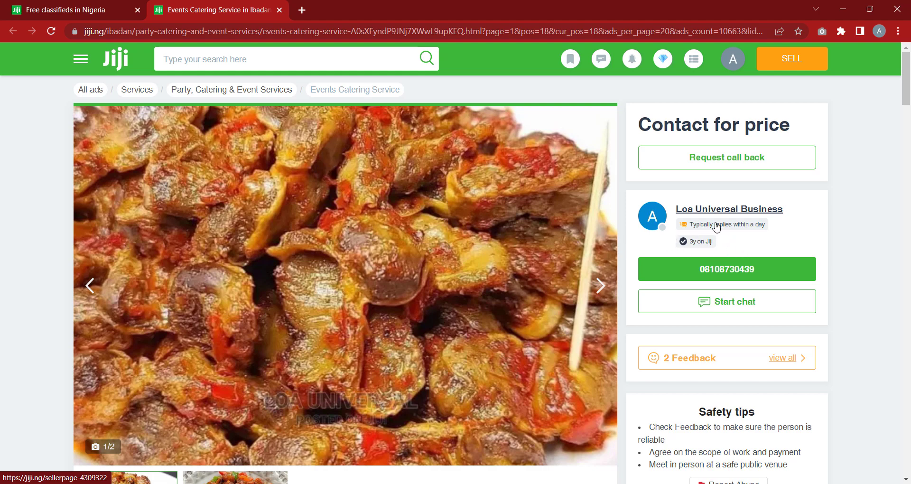
{"action": "scroll", "coordinate": [711, 218], "scroll_direction": "down", "scroll_amount": 1}
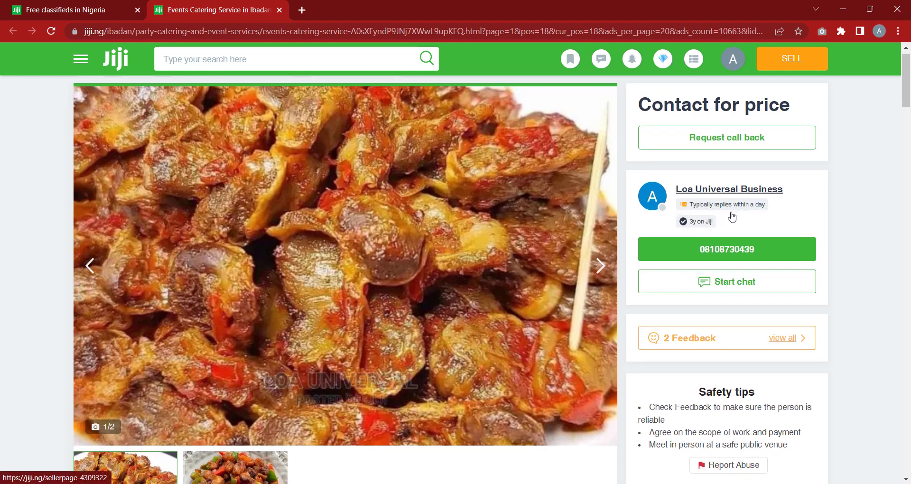
{"action": "scroll", "coordinate": [730, 215], "scroll_direction": "down", "scroll_amount": 5}
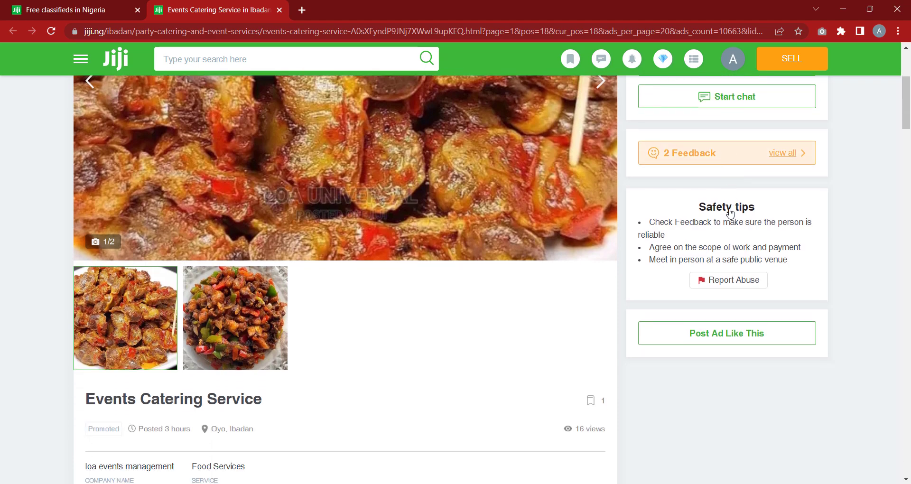
{"action": "scroll", "coordinate": [732, 209], "scroll_direction": "down", "scroll_amount": 2}
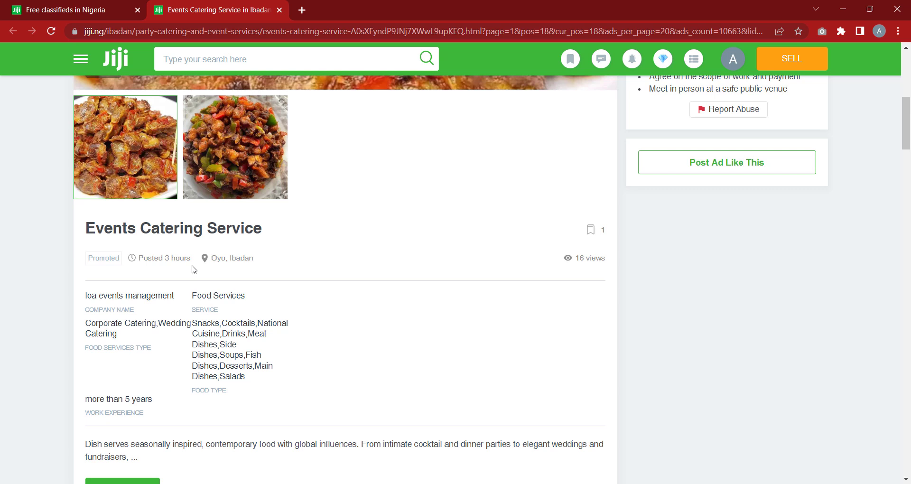
{"action": "left_click_drag", "start_coordinate": [113, 259], "coordinate": [87, 264]}
{"action": "left_click", "coordinate": [121, 265]}
{"action": "double_click", "coordinate": [97, 259]}
{"action": "left_click", "coordinate": [162, 267]}
{"action": "scroll", "coordinate": [272, 303], "scroll_direction": "down", "scroll_amount": 3}
{"action": "scroll", "coordinate": [608, 435], "scroll_direction": "up", "scroll_amount": 4}
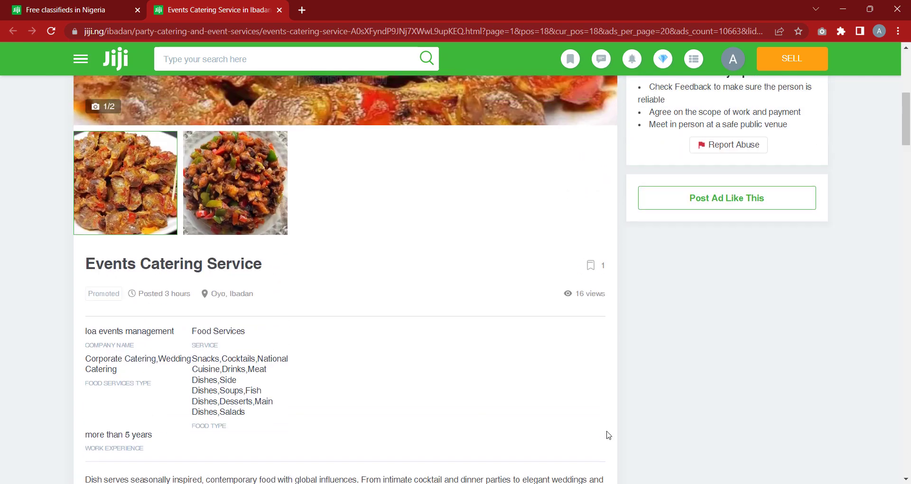
{"action": "scroll", "coordinate": [608, 435], "scroll_direction": "up", "scroll_amount": 7}
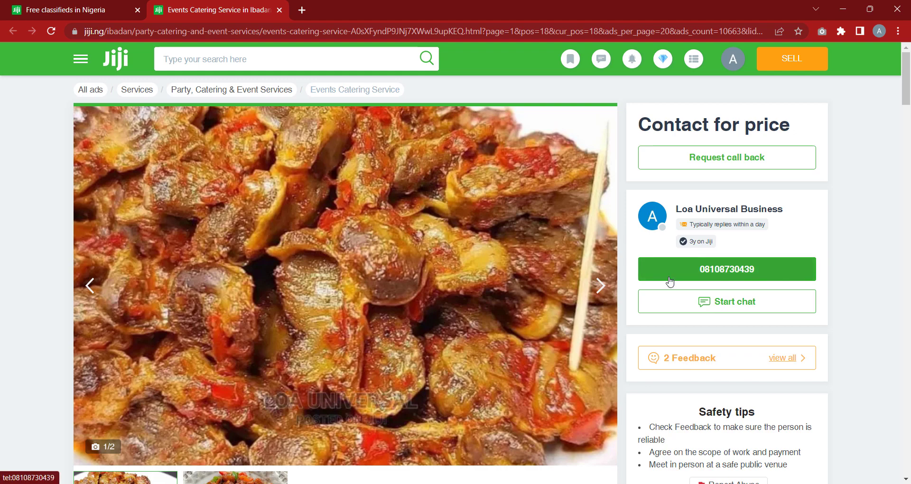
{"action": "scroll", "coordinate": [670, 282], "scroll_direction": "down", "scroll_amount": 1}
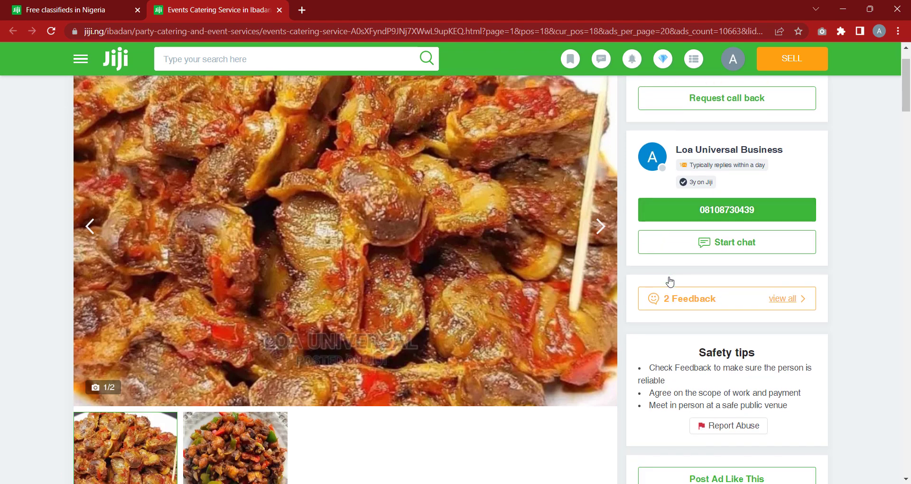
{"action": "scroll", "coordinate": [670, 284], "scroll_direction": "down", "scroll_amount": 2}
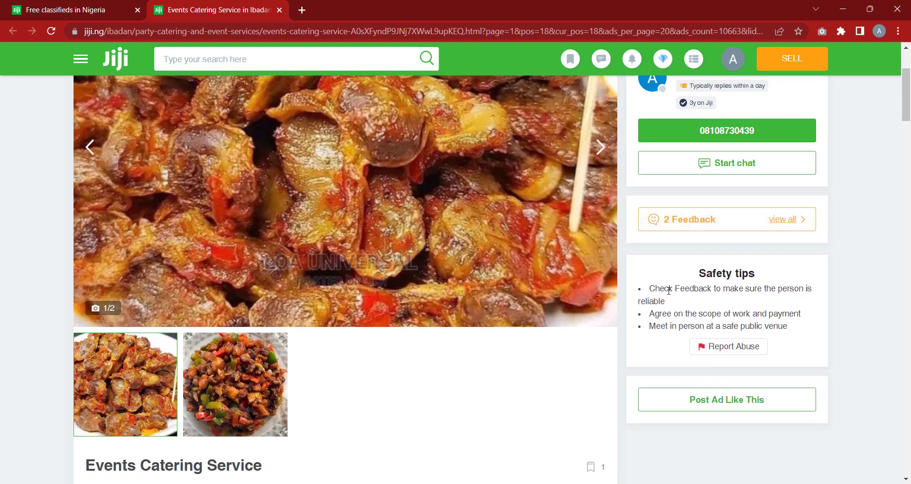
{"action": "scroll", "coordinate": [665, 291], "scroll_direction": "down", "scroll_amount": 5}
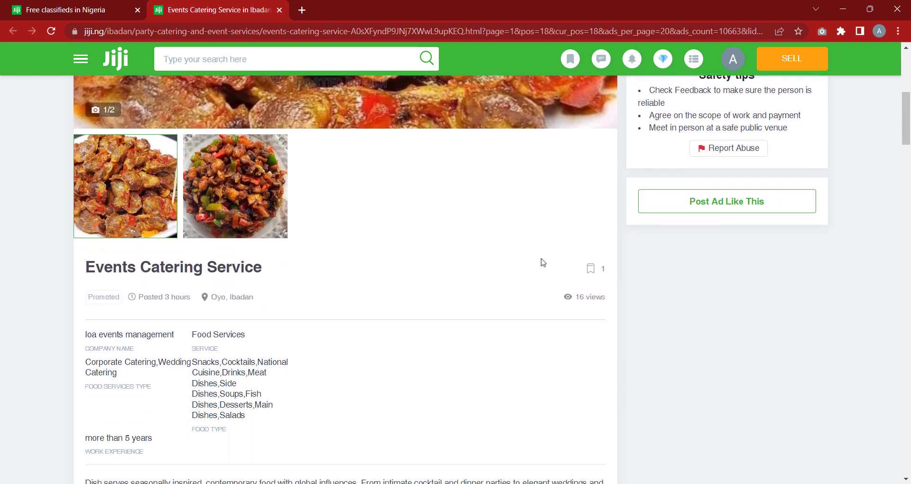
{"action": "scroll", "coordinate": [451, 251], "scroll_direction": "down", "scroll_amount": 2}
{"action": "scroll", "coordinate": [451, 253], "scroll_direction": "up", "scroll_amount": 5}
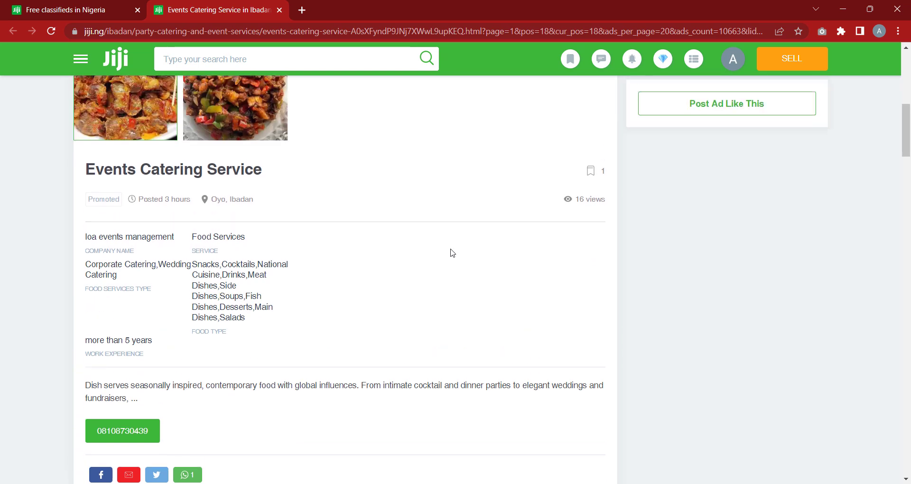
{"action": "scroll", "coordinate": [453, 253], "scroll_direction": "up", "scroll_amount": 6}
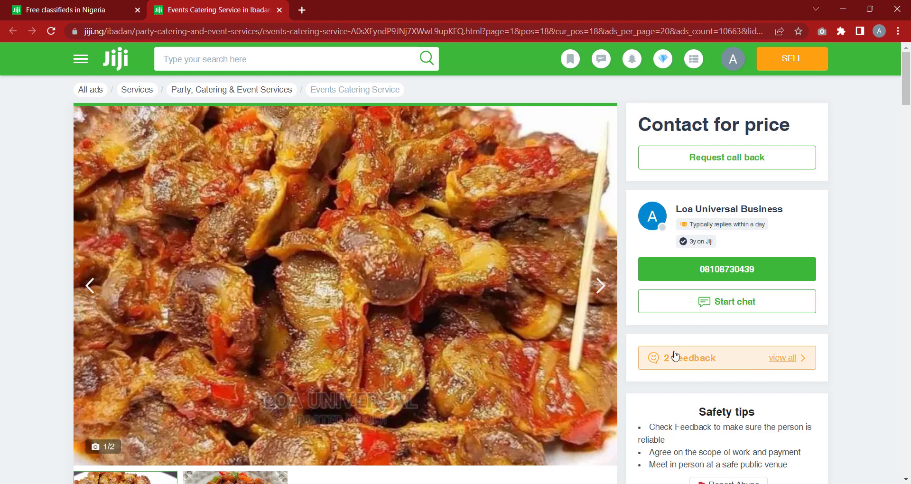
{"action": "scroll", "coordinate": [674, 353], "scroll_direction": "down", "scroll_amount": 1}
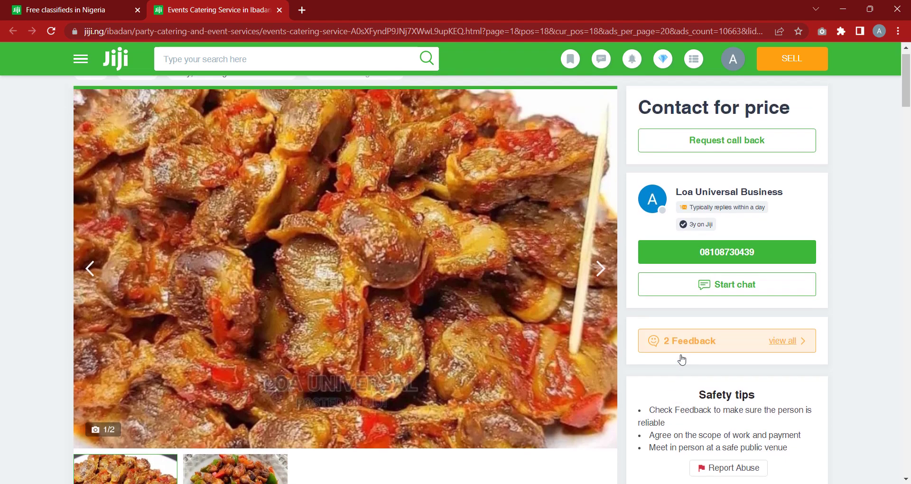
{"action": "scroll", "coordinate": [679, 366], "scroll_direction": "up", "scroll_amount": 1}
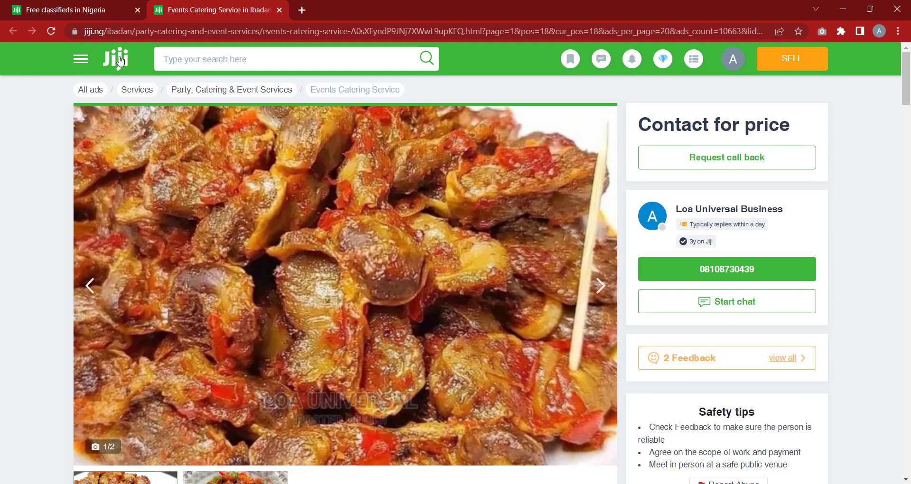
Go back to the Jiji home page and search 'catering services' using the suggestion list
{"action": "left_click", "coordinate": [116, 59]}
{"action": "scroll", "coordinate": [332, 204], "scroll_direction": "down", "scroll_amount": 2}
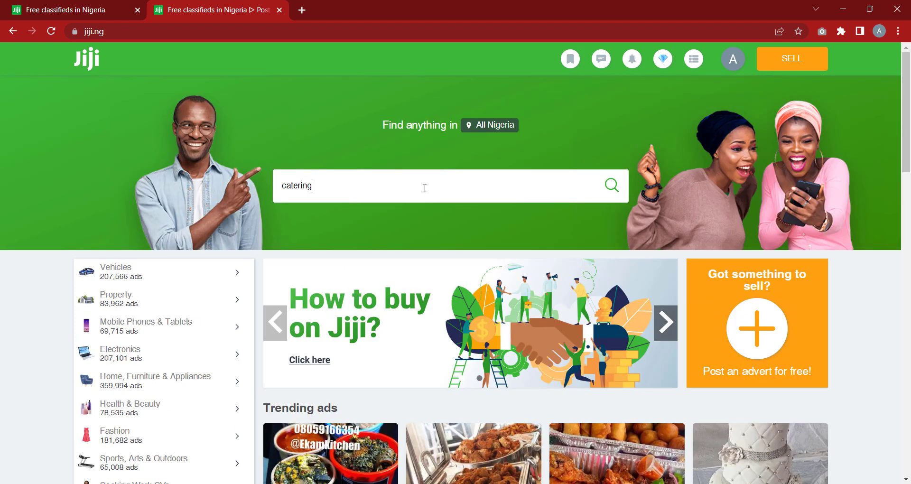
{"action": "type", "text": "rv"}
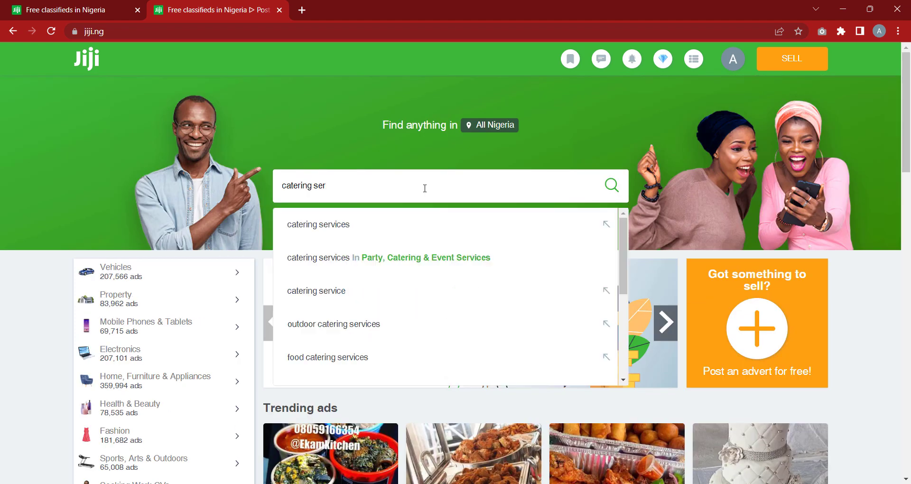
{"action": "left_click", "coordinate": [378, 237]}
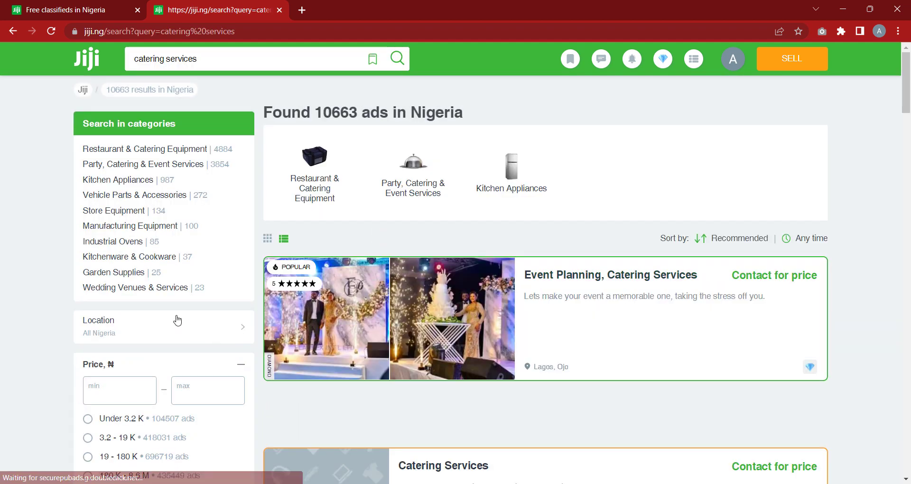
{"action": "scroll", "coordinate": [142, 309], "scroll_direction": "down", "scroll_amount": 1}
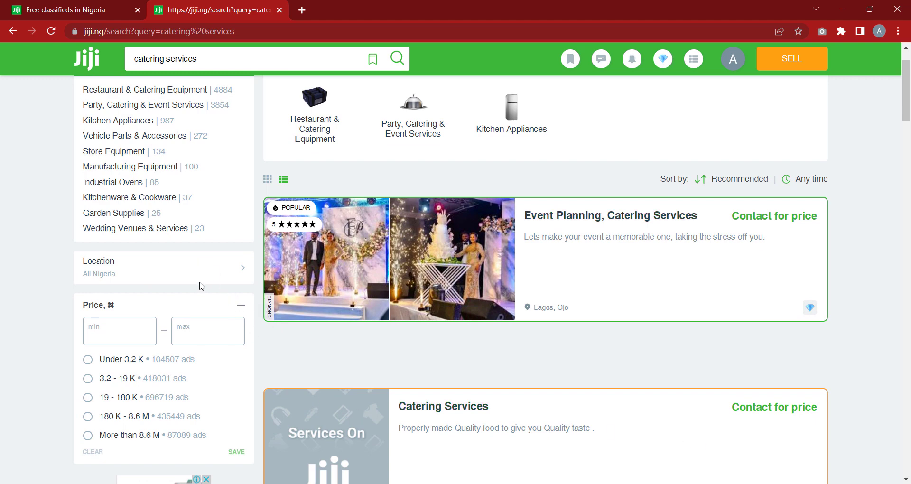
Filter the catering services results by location to Lagos State, Surulere
{"action": "left_click", "coordinate": [200, 280]}
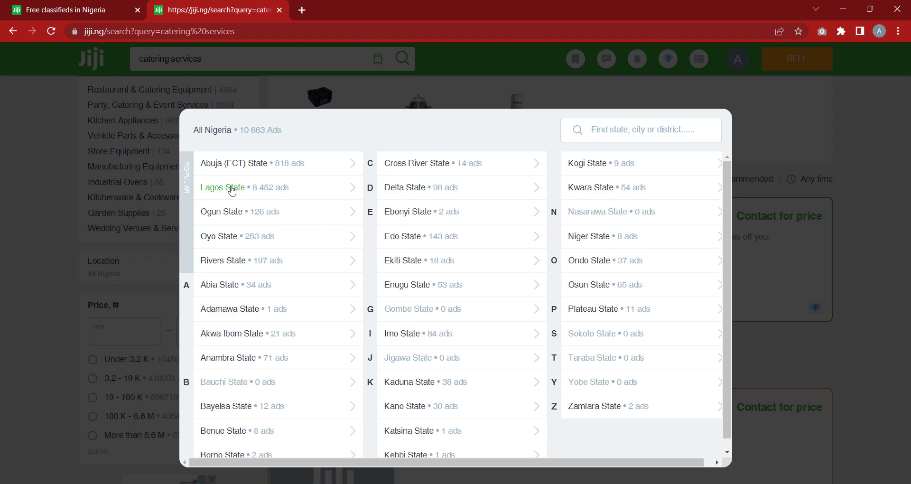
{"action": "left_click", "coordinate": [232, 191]}
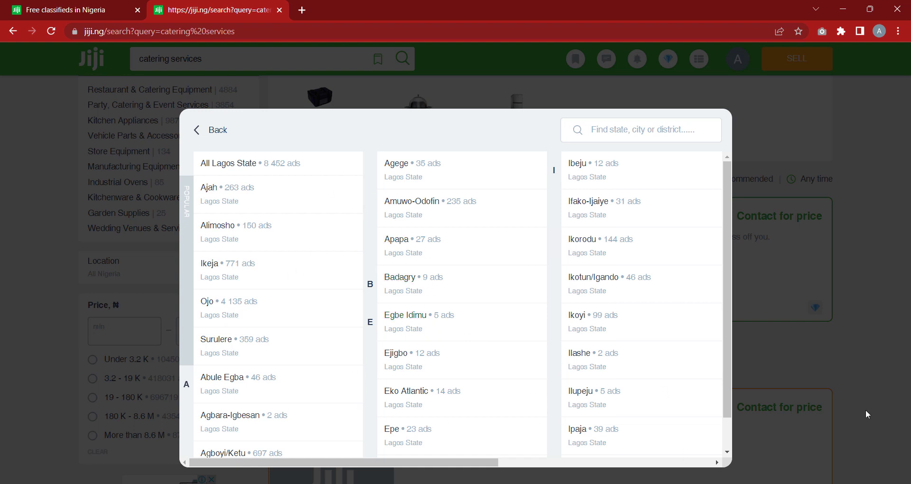
{"action": "scroll", "coordinate": [315, 354], "scroll_direction": "down", "scroll_amount": 1}
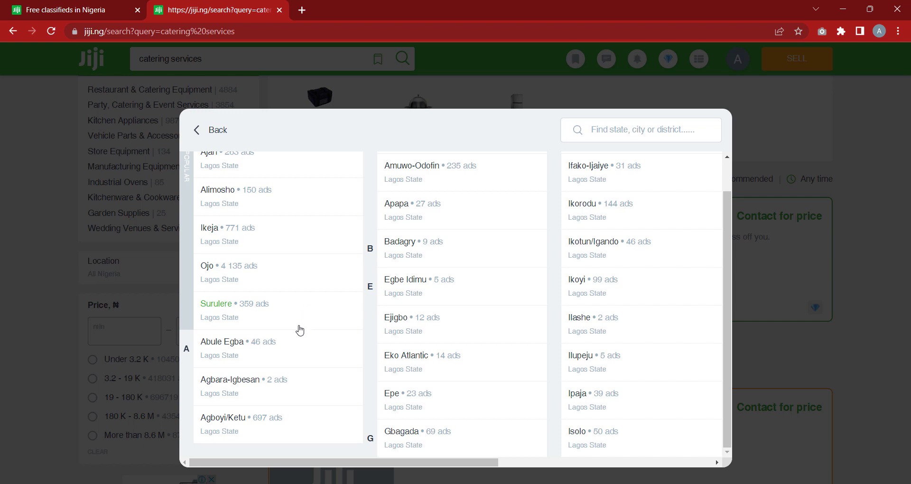
{"action": "scroll", "coordinate": [286, 352], "scroll_direction": "up", "scroll_amount": 1}
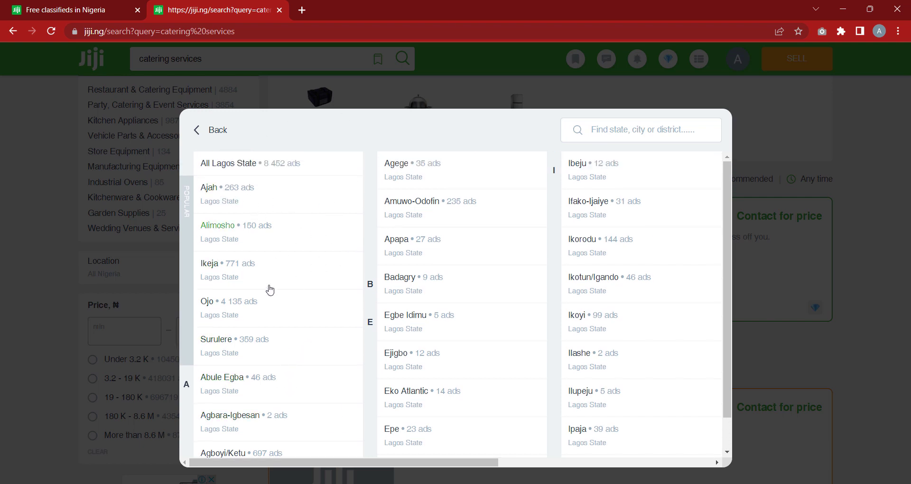
{"action": "scroll", "coordinate": [256, 377], "scroll_direction": "down", "scroll_amount": 1}
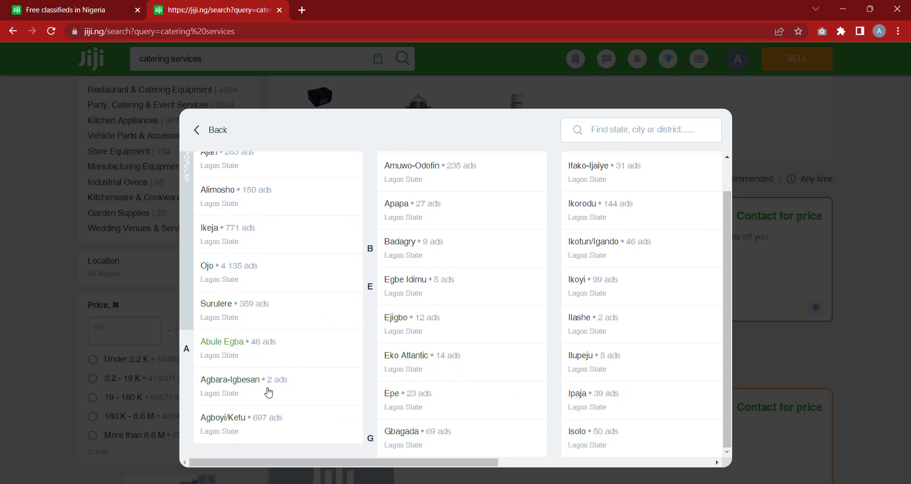
{"action": "scroll", "coordinate": [251, 322], "scroll_direction": "up", "scroll_amount": 1}
{"action": "scroll", "coordinate": [251, 322], "scroll_direction": "up", "scroll_amount": 1}
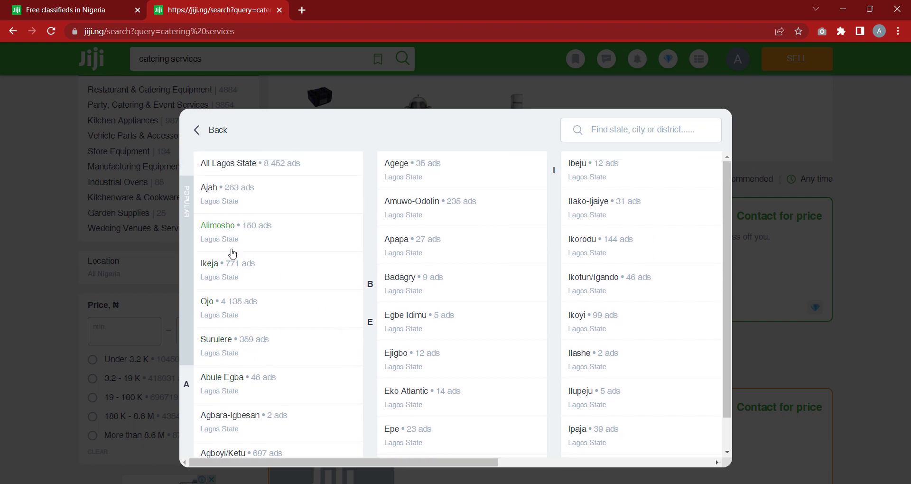
{"action": "left_click", "coordinate": [226, 343]}
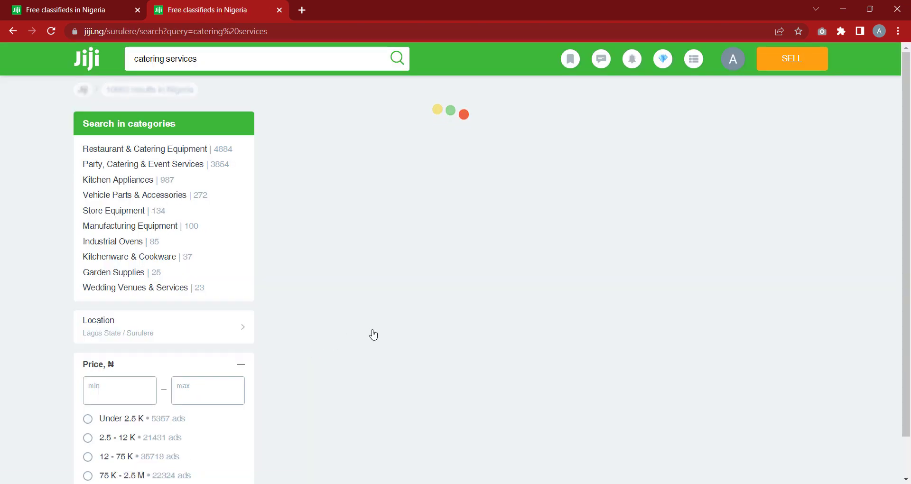
Open the ₦2,500 Foodwebb Catering Services And Executive Chefs listing in a new tab and view it
{"action": "scroll", "coordinate": [387, 339], "scroll_direction": "down", "scroll_amount": 1}
{"action": "scroll", "coordinate": [388, 338], "scroll_direction": "down", "scroll_amount": 2}
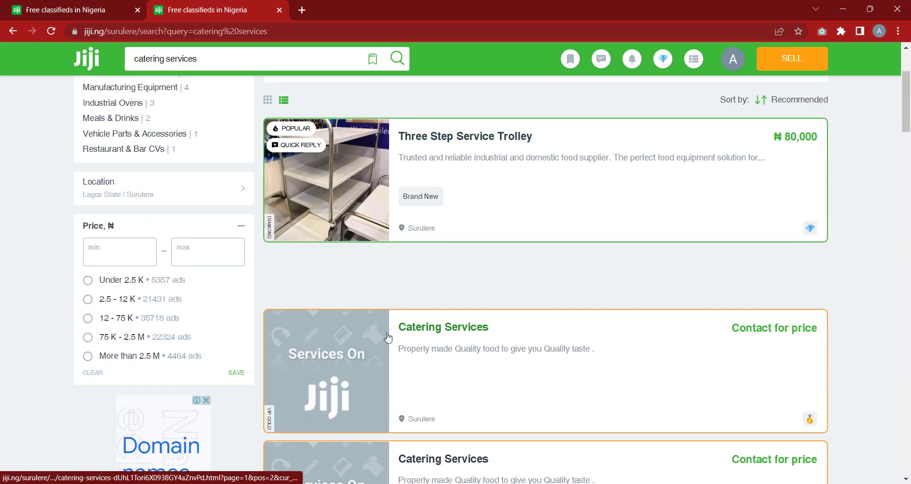
{"action": "scroll", "coordinate": [387, 338], "scroll_direction": "down", "scroll_amount": 2}
{"action": "scroll", "coordinate": [387, 338], "scroll_direction": "down", "scroll_amount": 4}
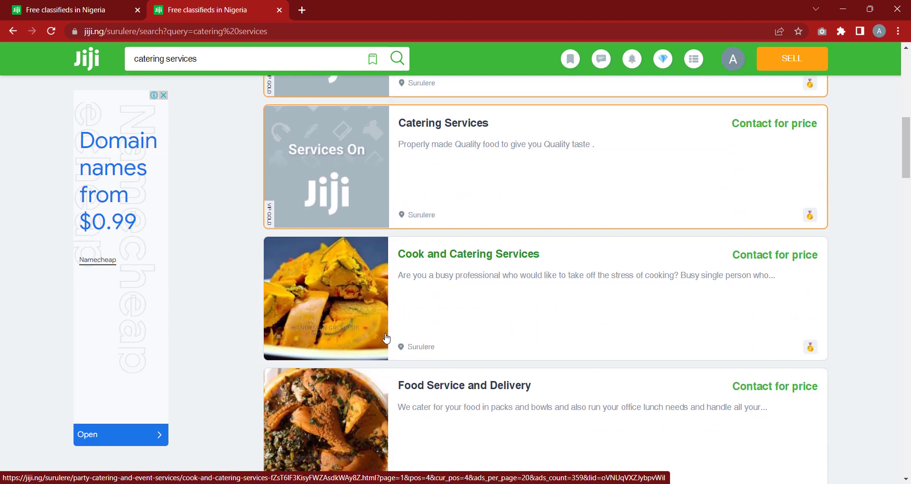
{"action": "scroll", "coordinate": [387, 338], "scroll_direction": "down", "scroll_amount": 1}
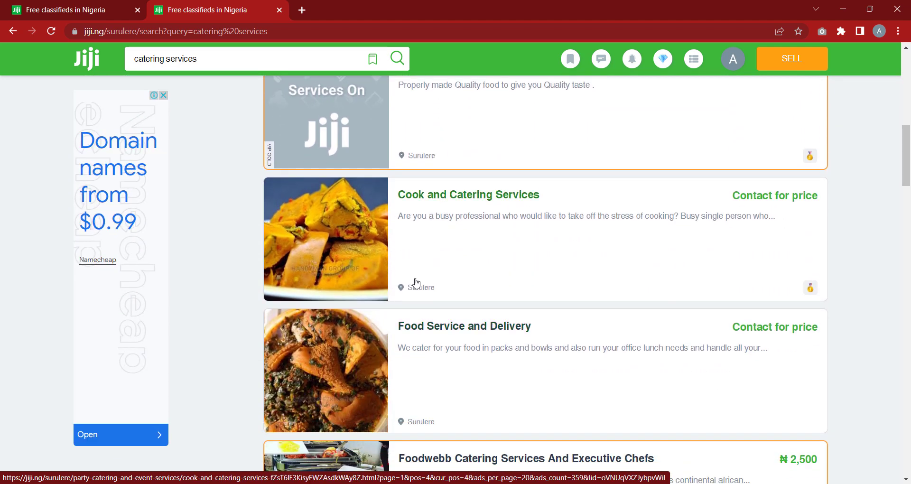
{"action": "scroll", "coordinate": [413, 289], "scroll_direction": "down", "scroll_amount": 2}
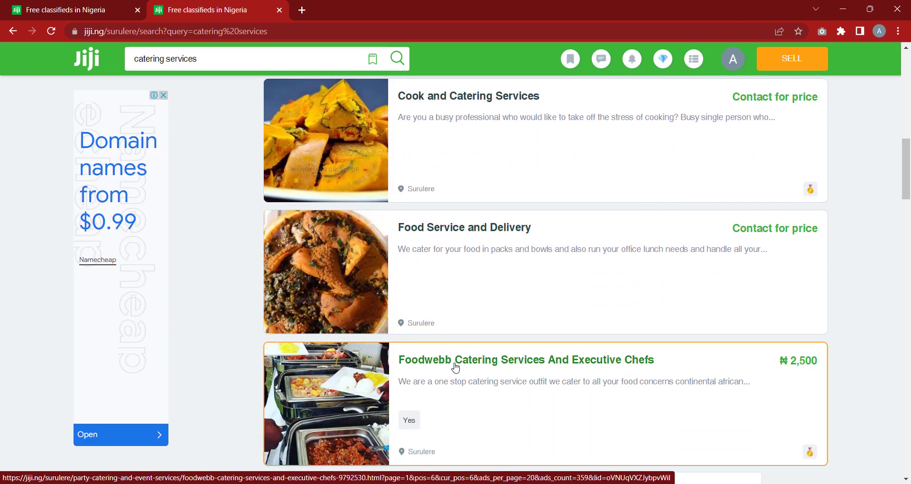
{"action": "right_click", "coordinate": [456, 368]}
{"action": "left_click", "coordinate": [487, 271]}
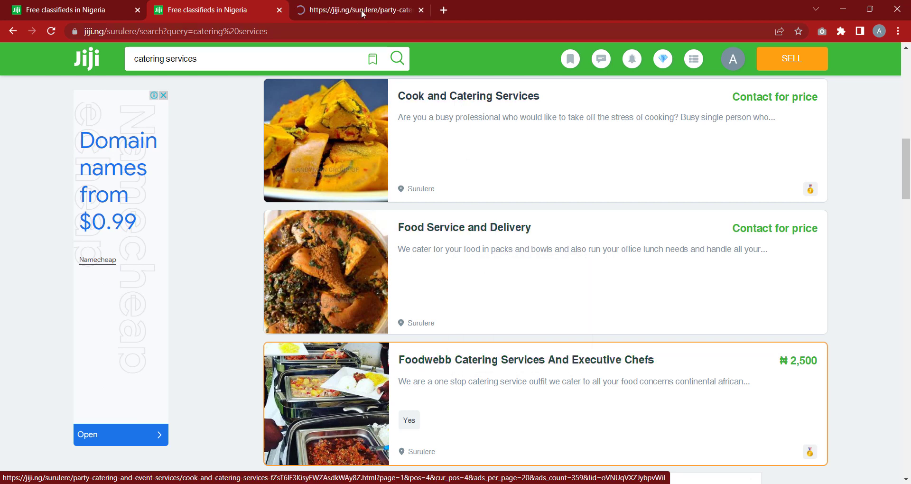
{"action": "left_click", "coordinate": [364, 7]}
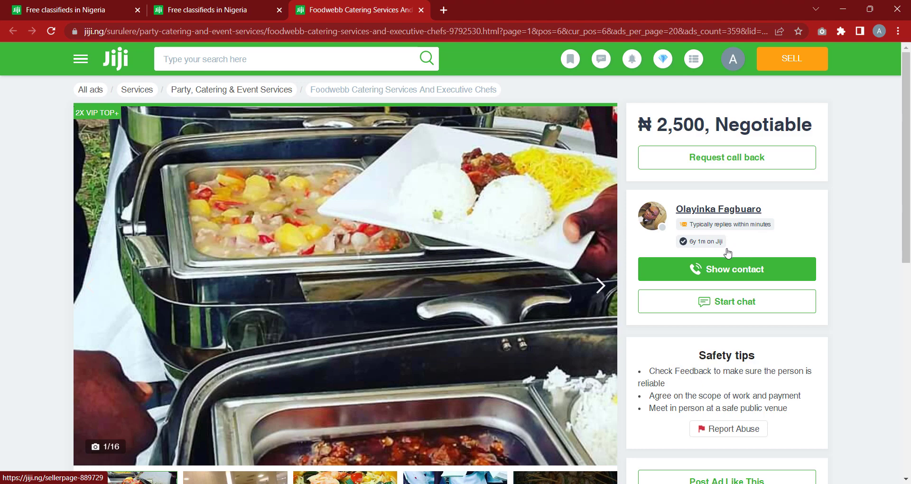
Review the Foodwebb ad, reveal the seller's phone number, then go to the Jiji home page
{"action": "scroll", "coordinate": [671, 226], "scroll_direction": "down", "scroll_amount": 9}
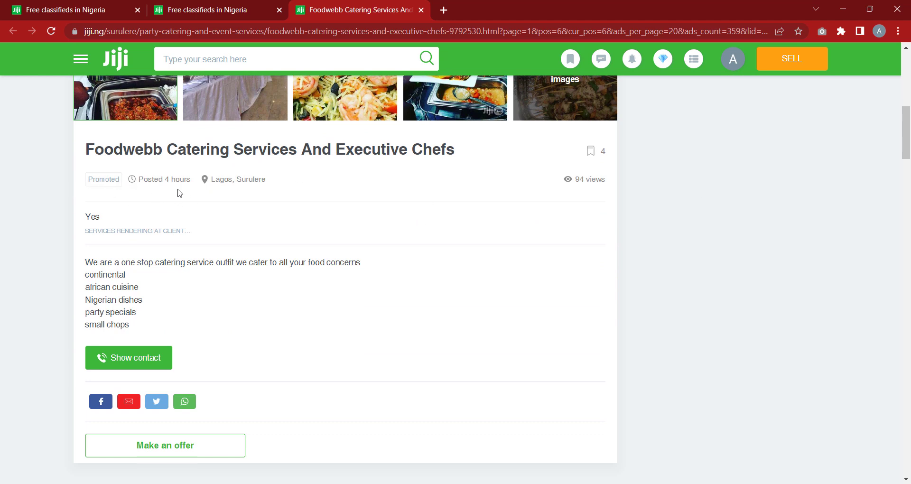
{"action": "scroll", "coordinate": [310, 281], "scroll_direction": "up", "scroll_amount": 10}
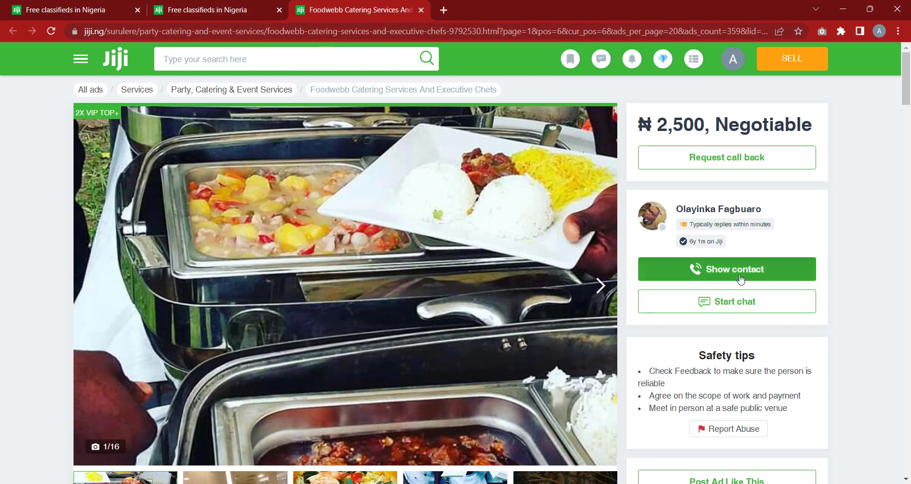
{"action": "left_click", "coordinate": [721, 271]}
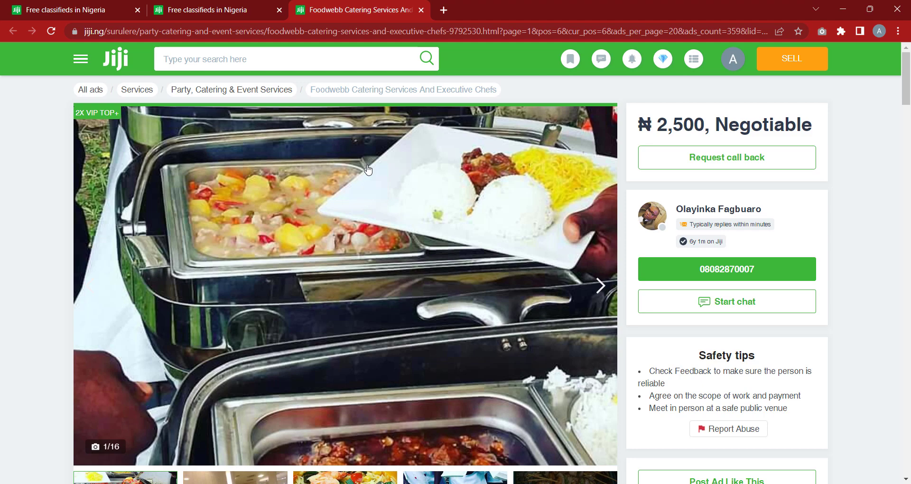
{"action": "left_click", "coordinate": [119, 59]}
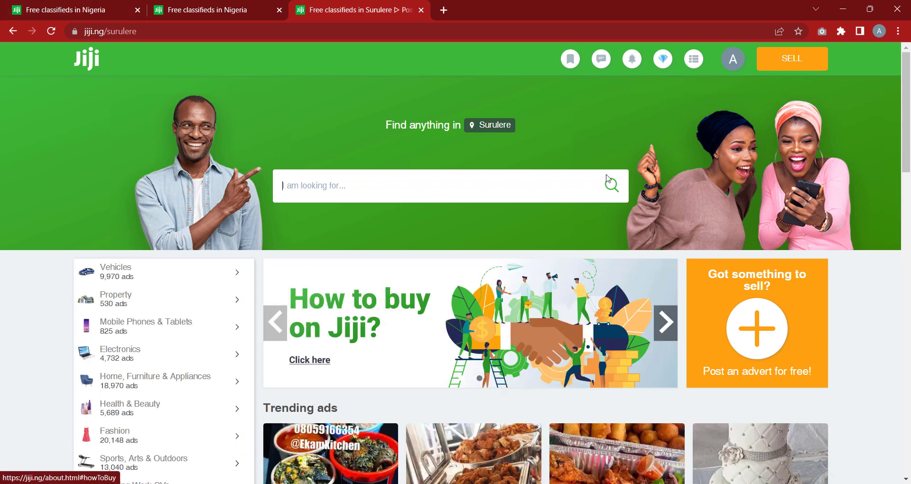
Start a new free advert with the orange SELL button, reaching Step 1: About Ad
{"action": "left_click", "coordinate": [788, 60]}
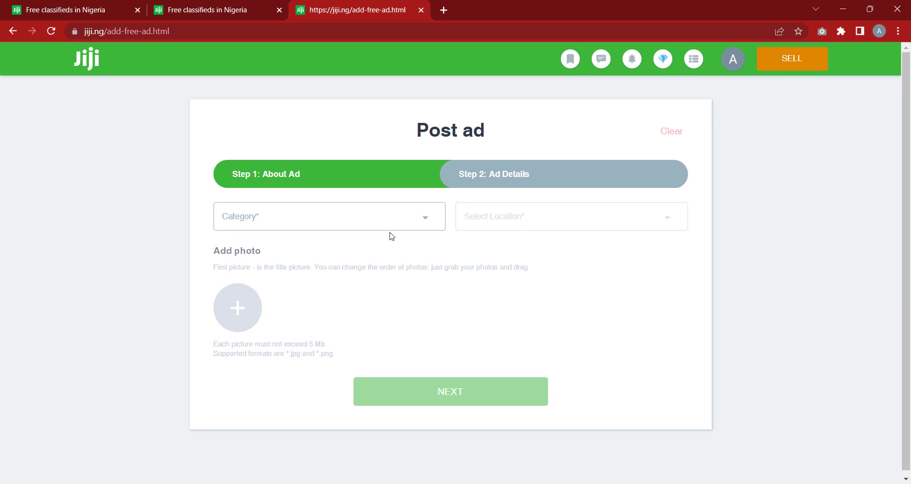
Choose Services > Computer & IT Services as the new ad's category
{"action": "left_click", "coordinate": [398, 219]}
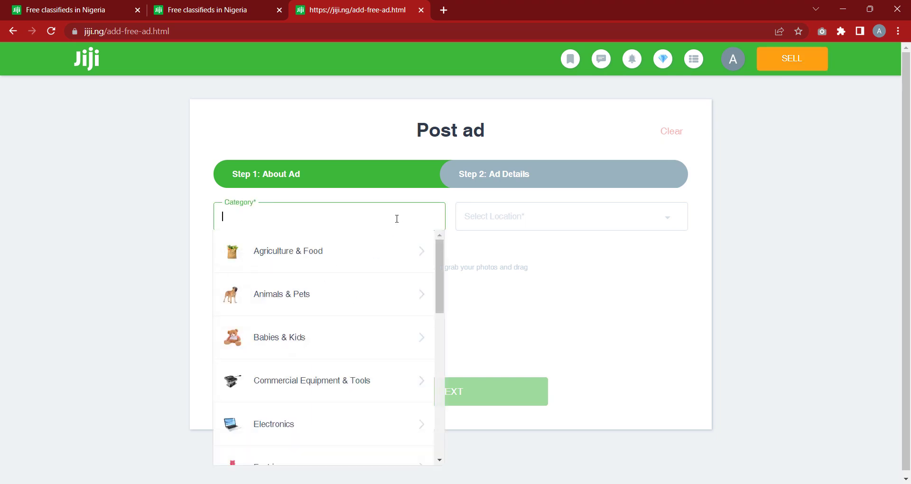
{"action": "scroll", "coordinate": [379, 279], "scroll_direction": "down", "scroll_amount": 6}
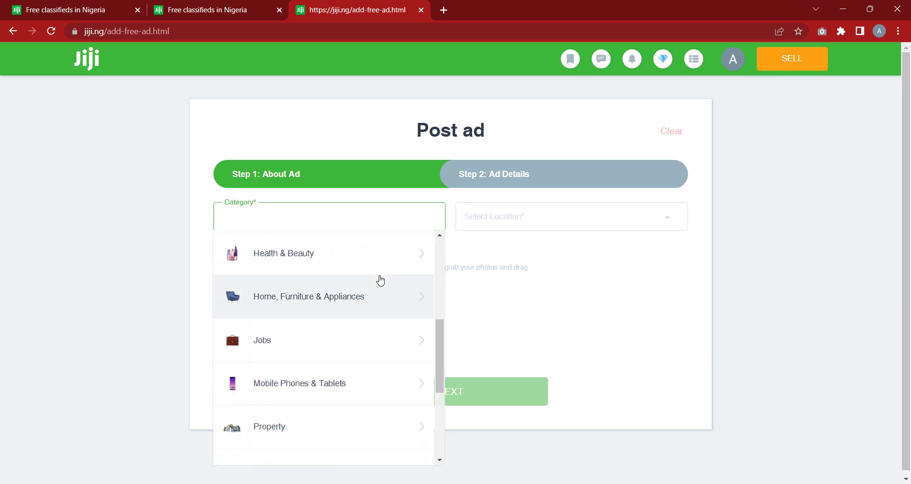
{"action": "scroll", "coordinate": [380, 280], "scroll_direction": "down", "scroll_amount": 4}
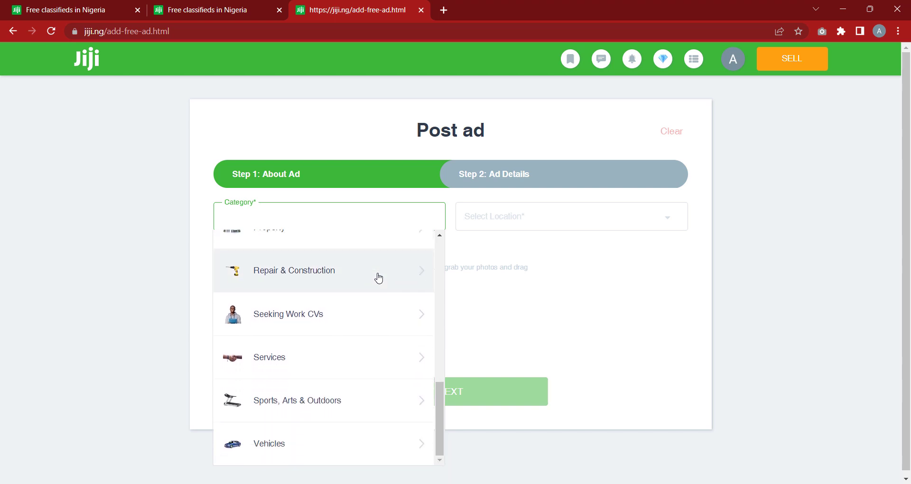
{"action": "scroll", "coordinate": [380, 285], "scroll_direction": "down", "scroll_amount": 1}
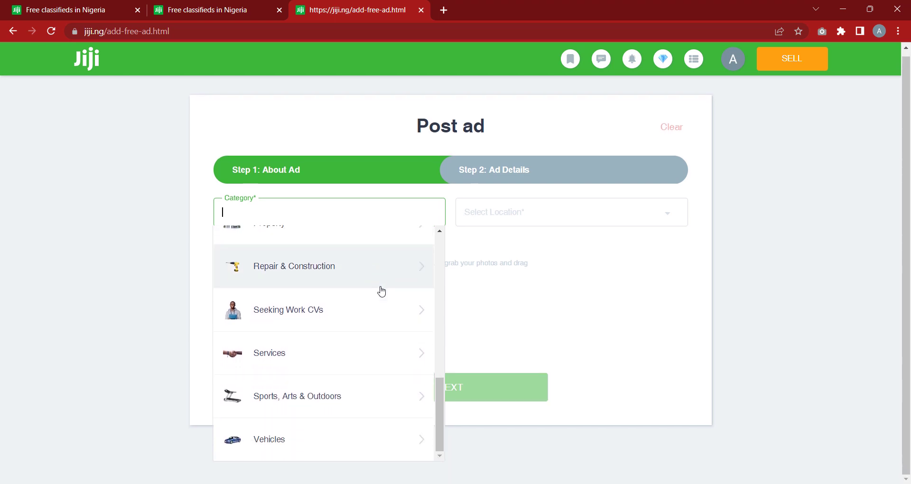
{"action": "left_click", "coordinate": [371, 362]}
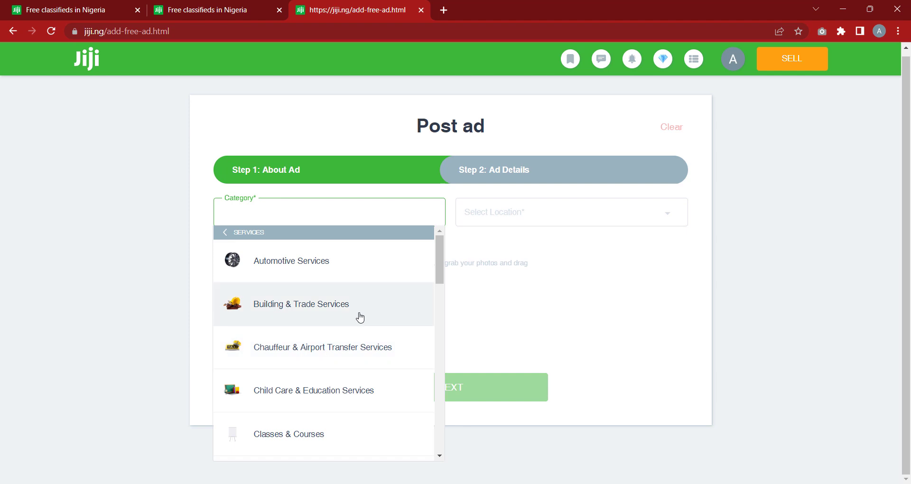
{"action": "scroll", "coordinate": [360, 317], "scroll_direction": "down", "scroll_amount": 3}
{"action": "scroll", "coordinate": [360, 317], "scroll_direction": "down", "scroll_amount": 3}
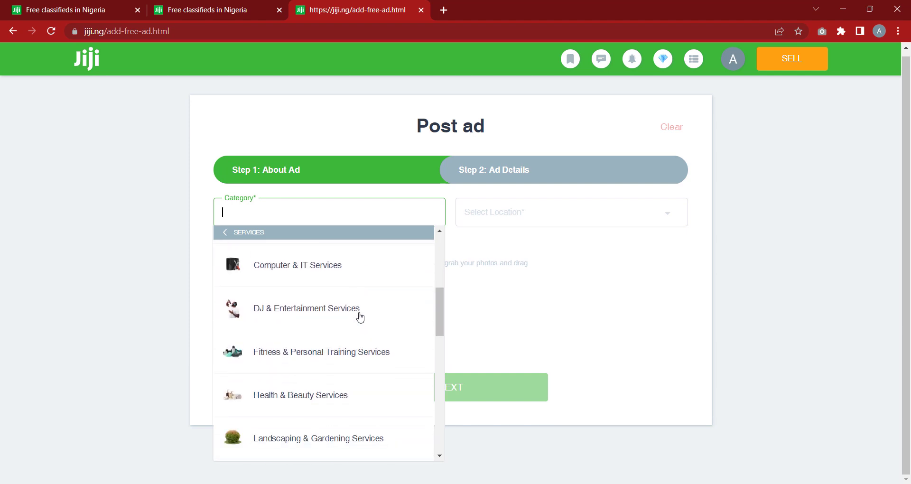
{"action": "scroll", "coordinate": [360, 317], "scroll_direction": "down", "scroll_amount": 4}
{"action": "scroll", "coordinate": [360, 317], "scroll_direction": "down", "scroll_amount": 7}
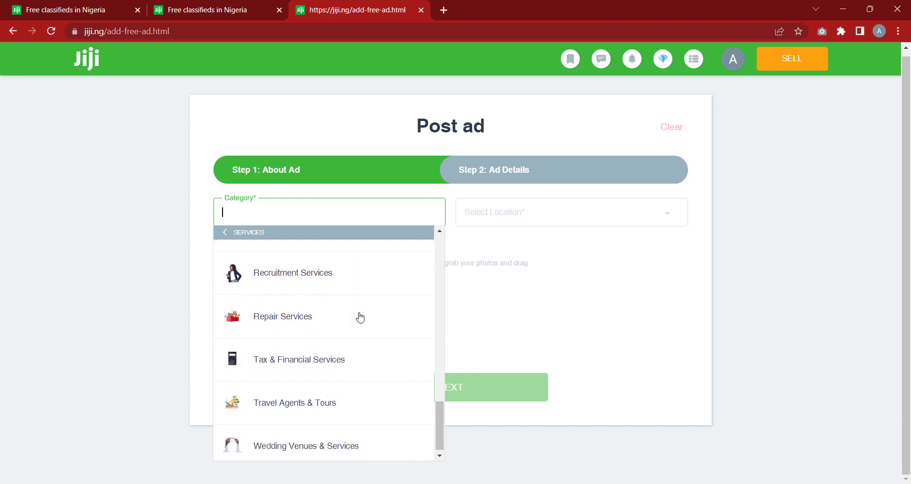
{"action": "scroll", "coordinate": [359, 318], "scroll_direction": "up", "scroll_amount": 2}
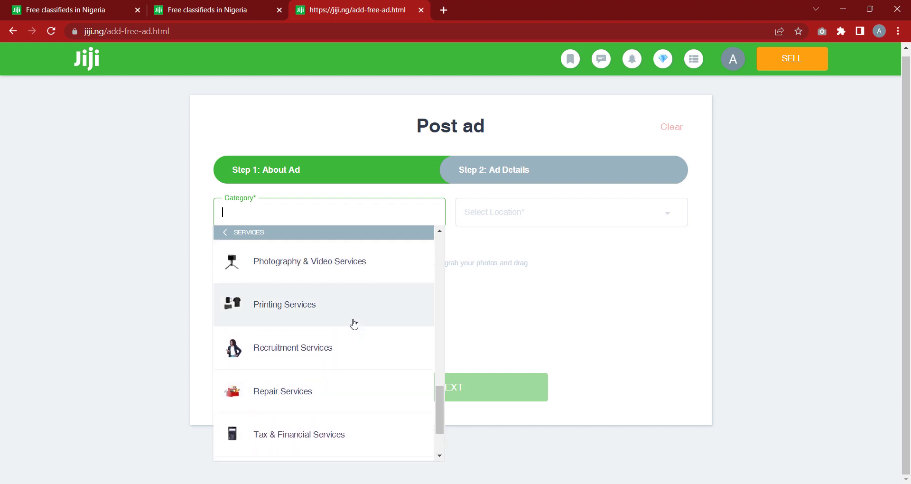
{"action": "scroll", "coordinate": [354, 325], "scroll_direction": "up", "scroll_amount": 5}
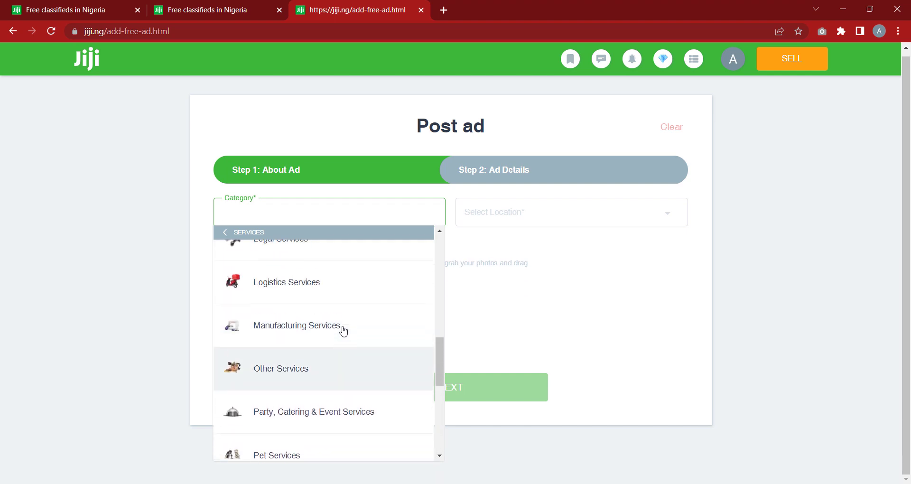
{"action": "scroll", "coordinate": [344, 331], "scroll_direction": "up", "scroll_amount": 6}
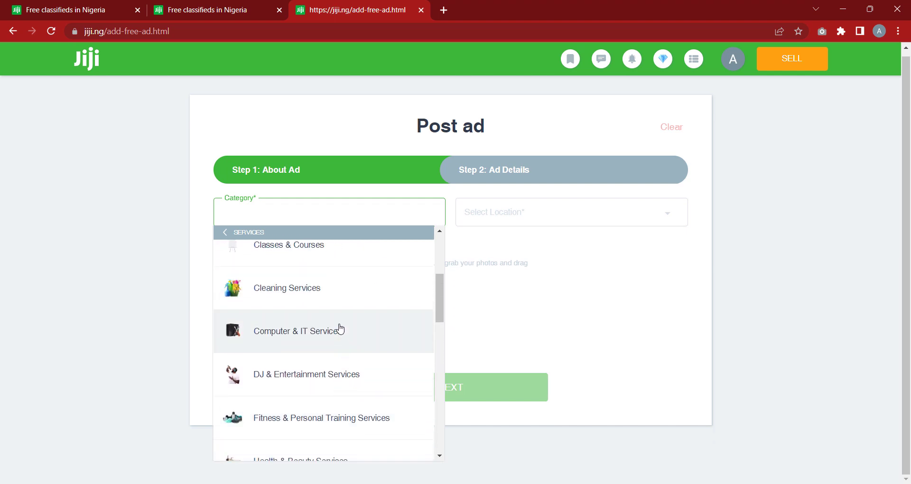
{"action": "left_click", "coordinate": [285, 339]}
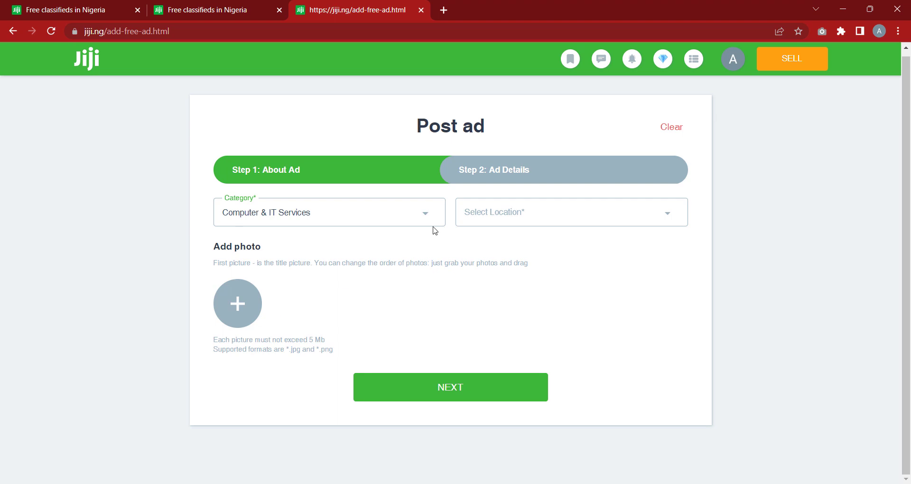
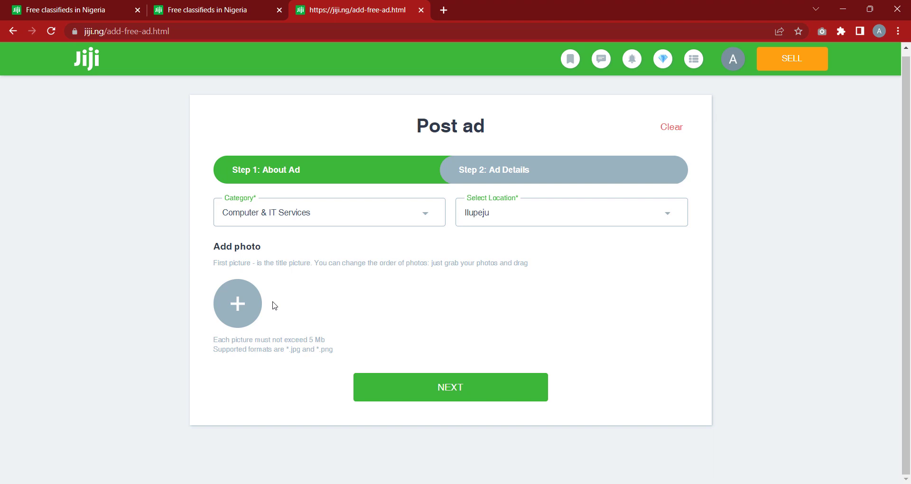
Upload Website Design.png as the ad's first photo and continue to the ad details
{"action": "left_click", "coordinate": [230, 307]}
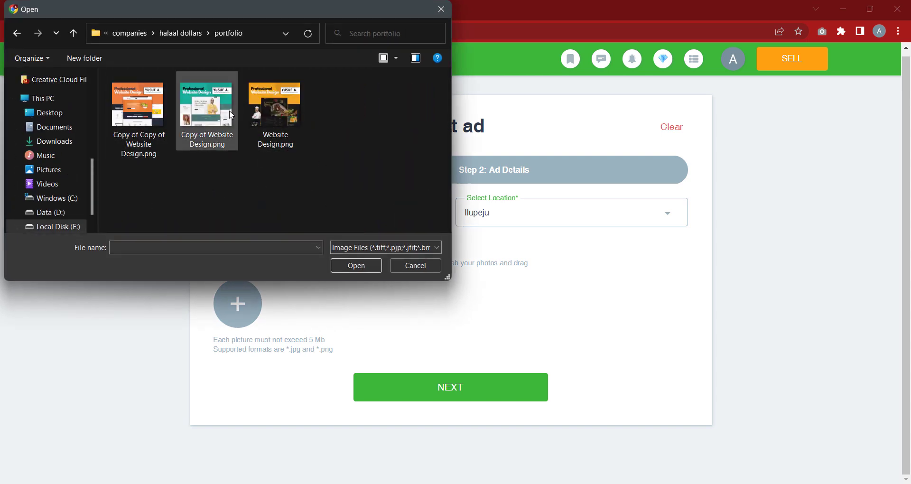
{"action": "left_click", "coordinate": [274, 107]}
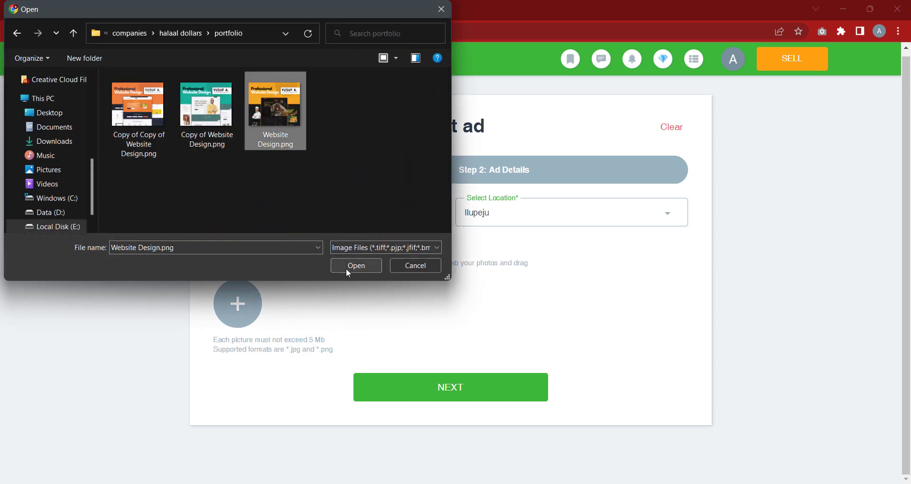
{"action": "left_click", "coordinate": [349, 267]}
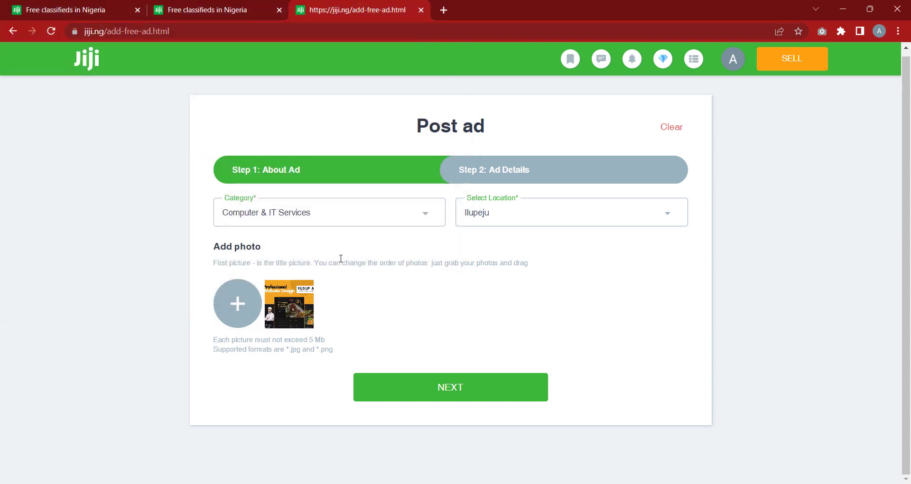
{"action": "left_click", "coordinate": [432, 395]}
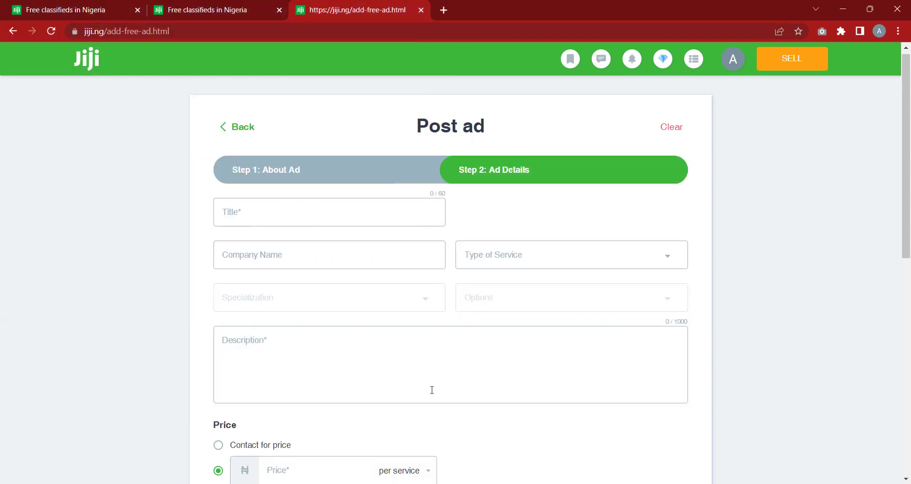
Title the ad 'Design Website for your Restaurant & Catering Service'
{"action": "left_click", "coordinate": [362, 210]}
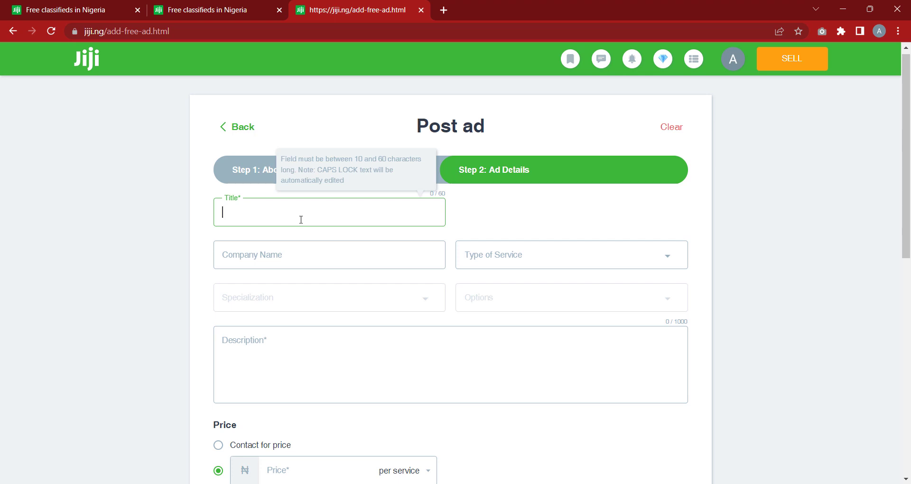
{"action": "type", "text": "I will design Website"}
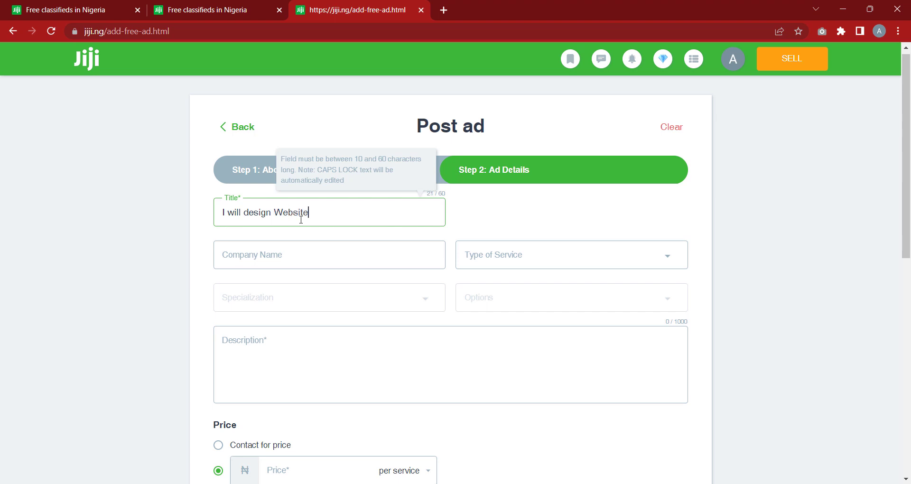
{"action": "type", "text": " for your Restaurant and"}
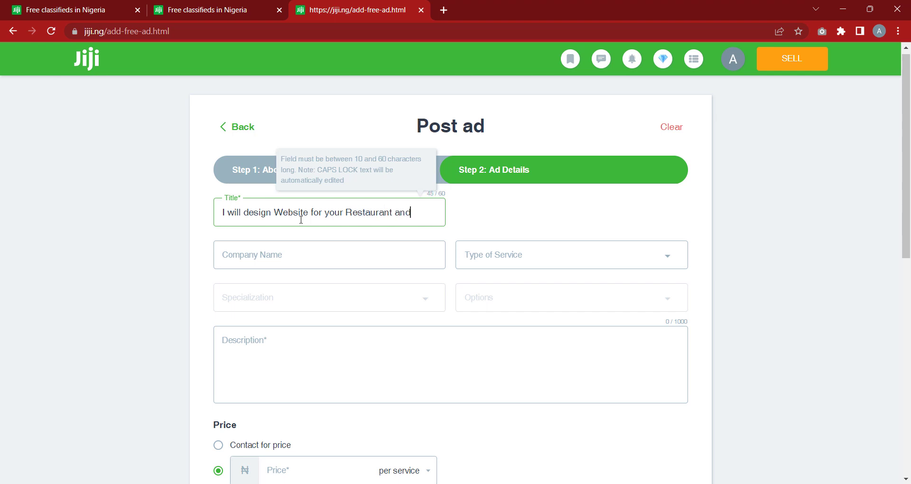
{"action": "key", "text": "BackSpace"}
{"action": "key", "text": "BackSpace"}
{"action": "key", "text": "BackSpace"}
{"action": "type", "text": "& Catering "}
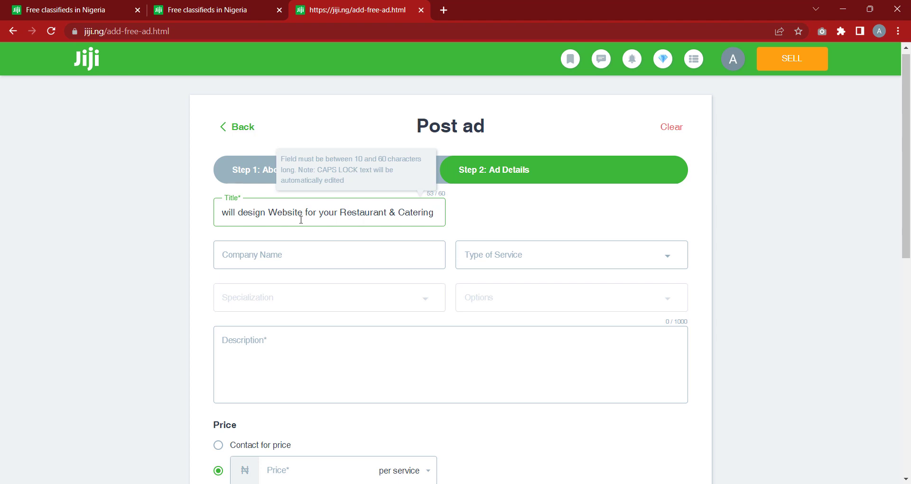
{"action": "type", "text": "Service"}
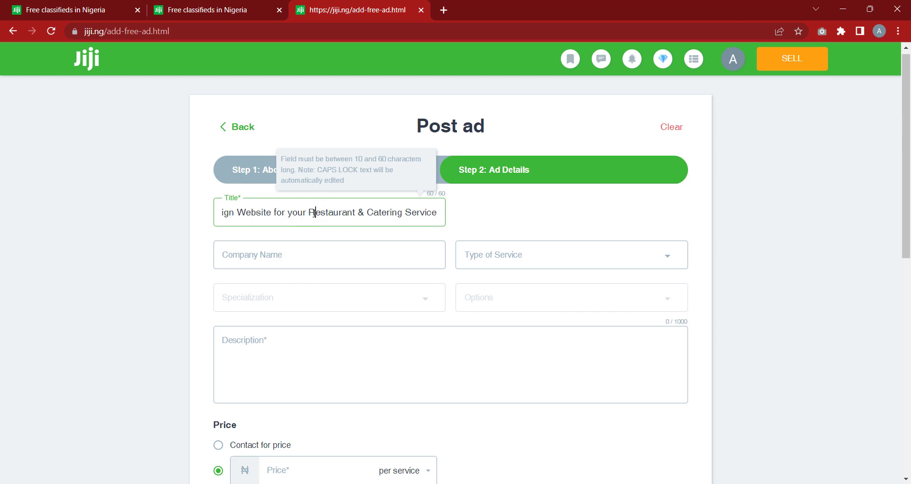
{"action": "key", "text": "ctrl+Left"}
{"action": "key", "text": "ctrl+Left"}
{"action": "key", "text": "ctrl+Left"}
{"action": "key", "text": "ctrl+Left"}
{"action": "key", "text": "ctrl+Left"}
{"action": "key", "text": "ctrl+Left"}
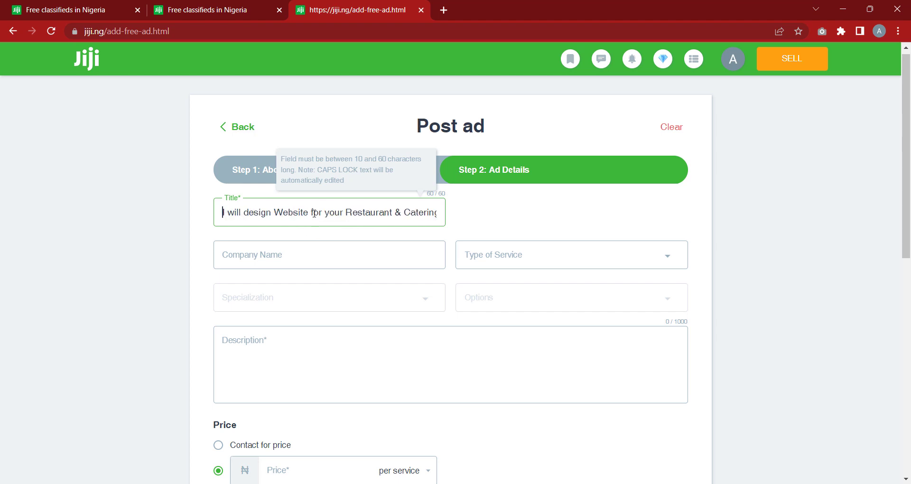
{"action": "key", "text": "Right"}
{"action": "key", "text": "shift+Right"}
{"action": "key", "text": "shift+Right"}
{"action": "key", "text": "shift+Right"}
{"action": "key", "text": "shift+Right"}
{"action": "key", "text": "shift+Right"}
{"action": "key", "text": "shift+Right"}
{"action": "key", "text": "shift+Right"}
{"action": "key", "text": "shift+Left"}
{"action": "type", "text": "D"}
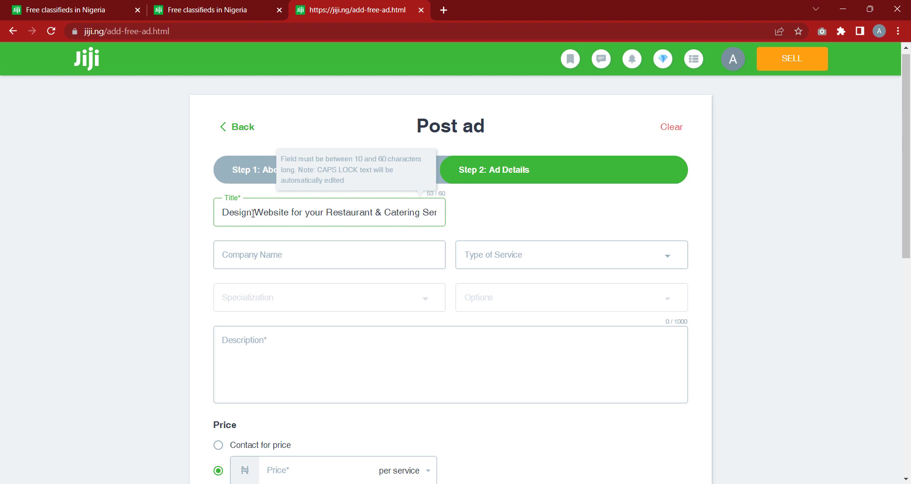
{"action": "key", "text": "ctrl+Right"}
Enter the seller's company name in the Company Name field
{"action": "left_click", "coordinate": [240, 259]}
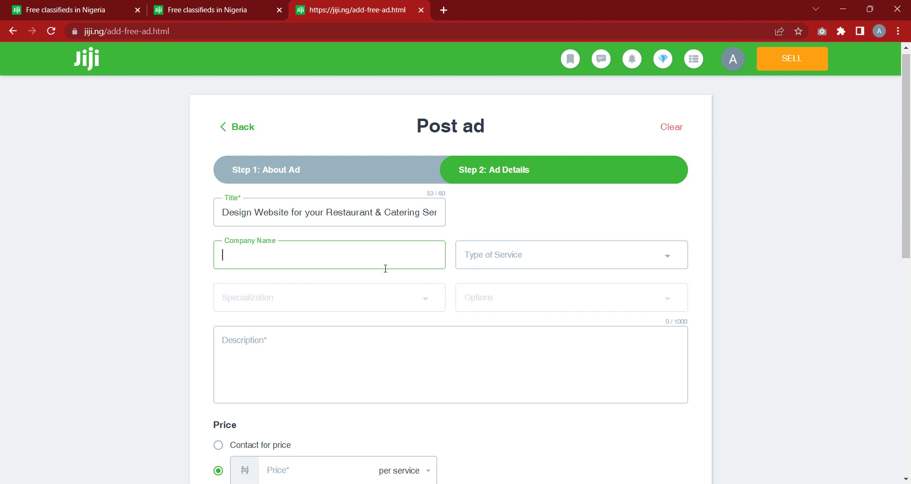
{"action": "type", "text": "Yusus"}
{"action": "key", "text": "BackSpace"}
{"action": "key", "text": "BackSpace"}
{"action": "type", "text": "f Ad"}
{"action": "key", "text": "BackSpace"}
{"action": "key", "text": "BackSpace"}
{"action": "key", "text": "BackSpace"}
Set the service type to Programming & Tech and the specialization to WordPress
{"action": "left_click", "coordinate": [513, 255]}
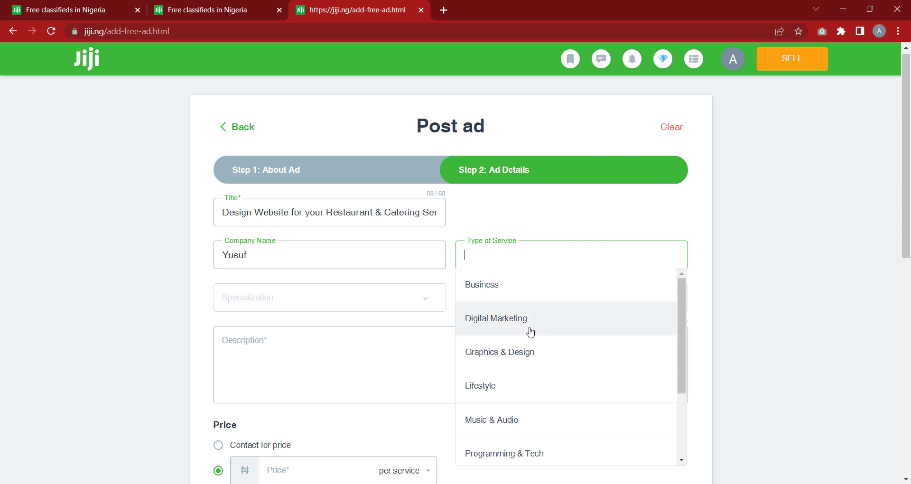
{"action": "scroll", "coordinate": [531, 332], "scroll_direction": "down", "scroll_amount": 2}
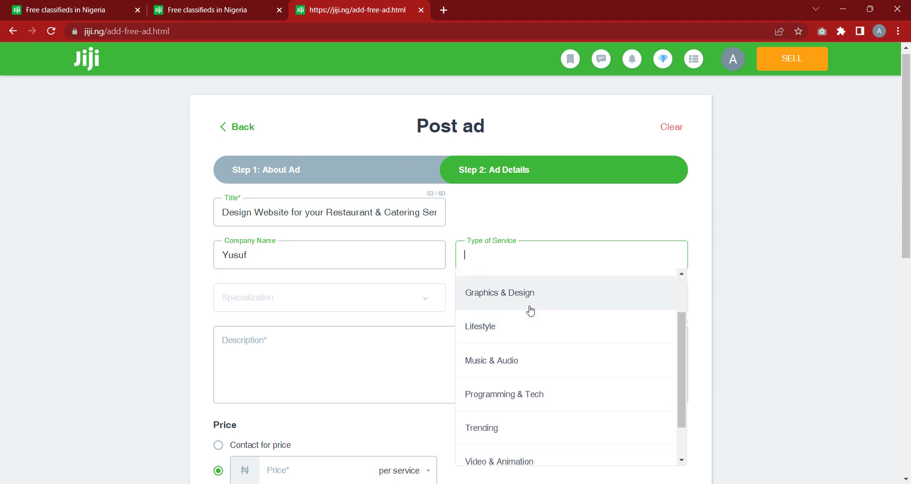
{"action": "scroll", "coordinate": [531, 311], "scroll_direction": "down", "scroll_amount": 1}
{"action": "left_click", "coordinate": [532, 361]}
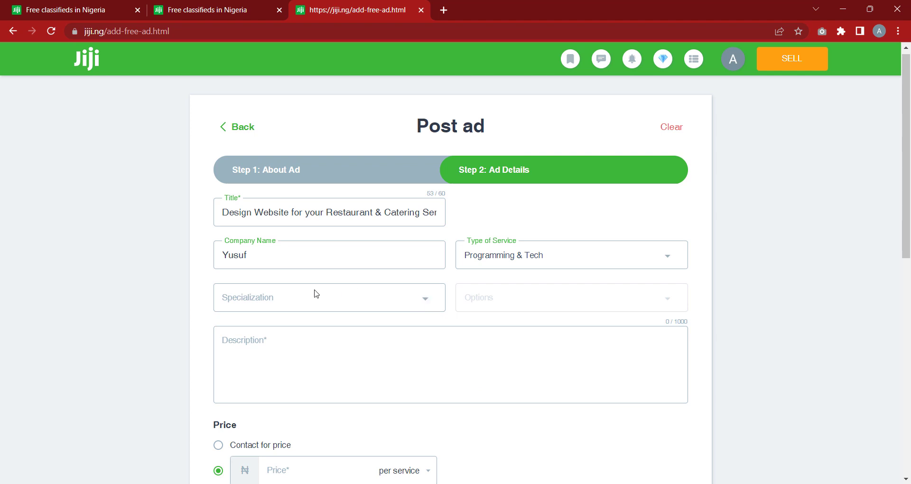
{"action": "left_click", "coordinate": [329, 303]}
{"action": "scroll", "coordinate": [338, 346], "scroll_direction": "down", "scroll_amount": 1}
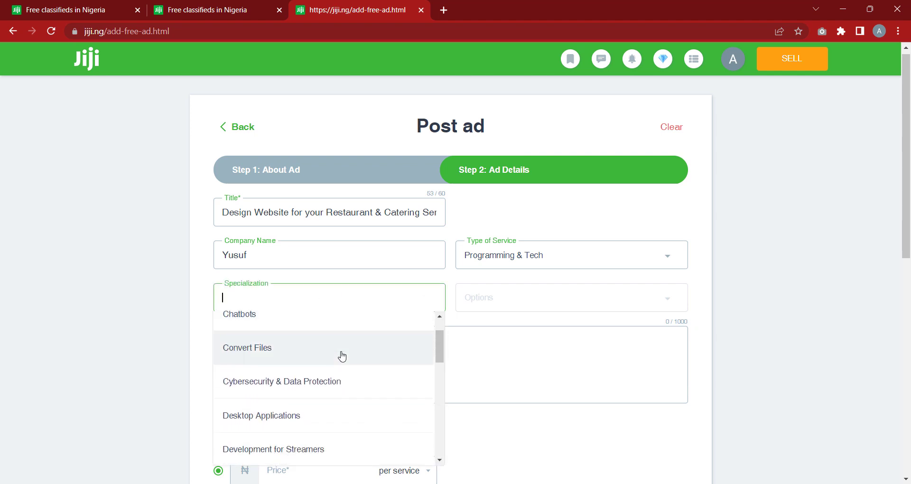
{"action": "scroll", "coordinate": [342, 357], "scroll_direction": "down", "scroll_amount": 1}
{"action": "scroll", "coordinate": [344, 356], "scroll_direction": "down", "scroll_amount": 5}
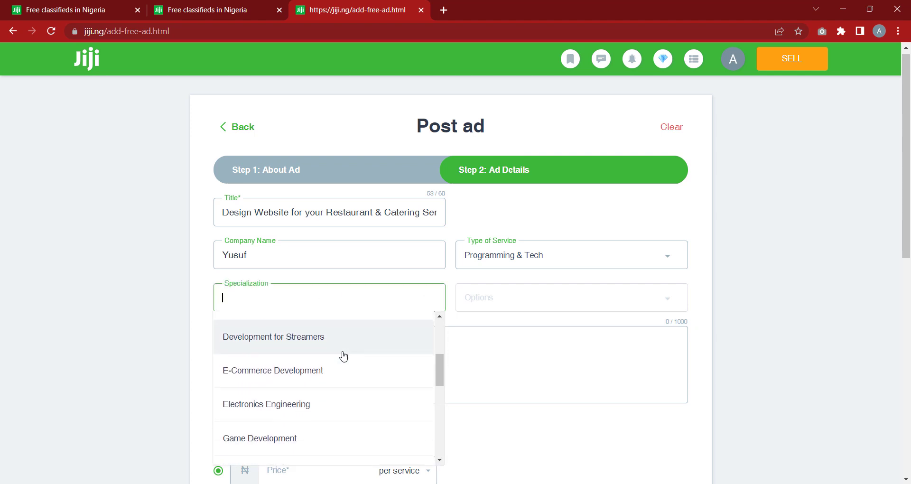
{"action": "scroll", "coordinate": [343, 357], "scroll_direction": "down", "scroll_amount": 7}
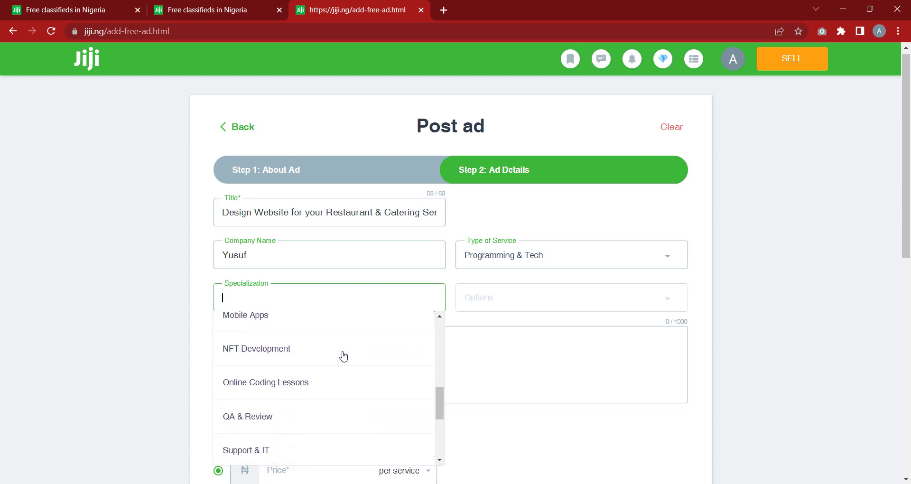
{"action": "scroll", "coordinate": [342, 356], "scroll_direction": "down", "scroll_amount": 2}
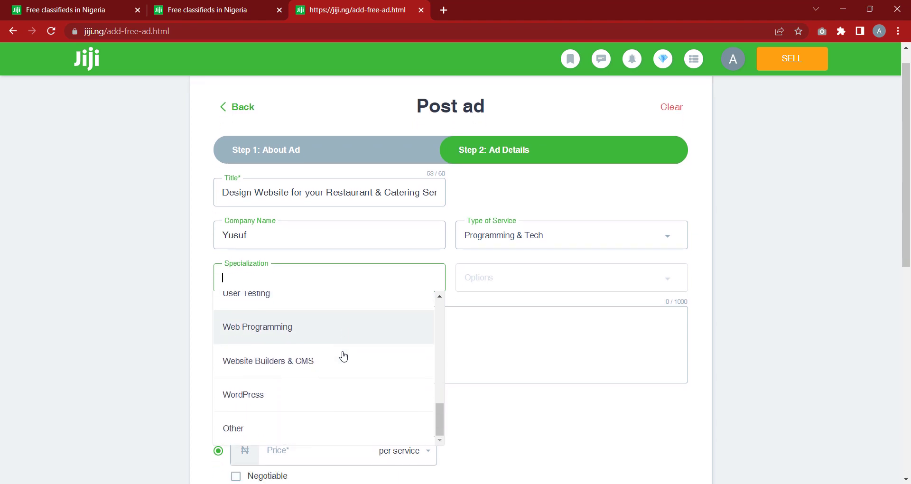
{"action": "left_click", "coordinate": [325, 345]}
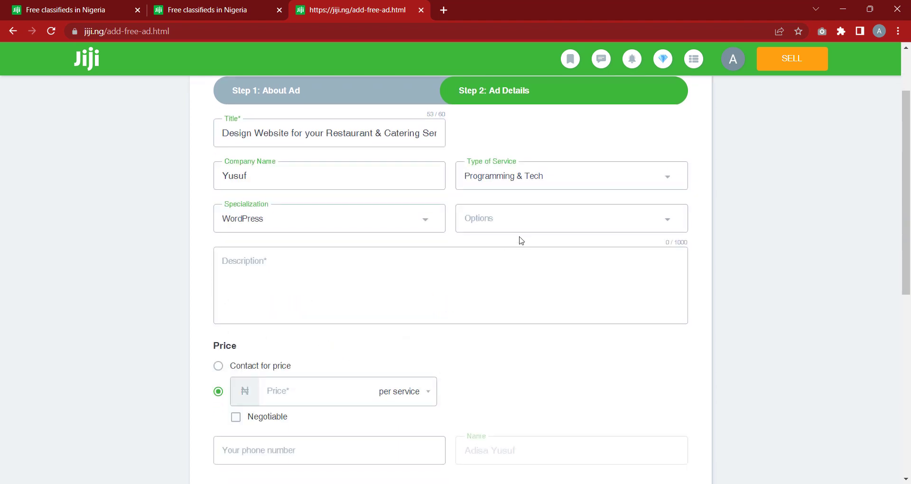
Tick Business under the service Options
{"action": "left_click", "coordinate": [525, 223]}
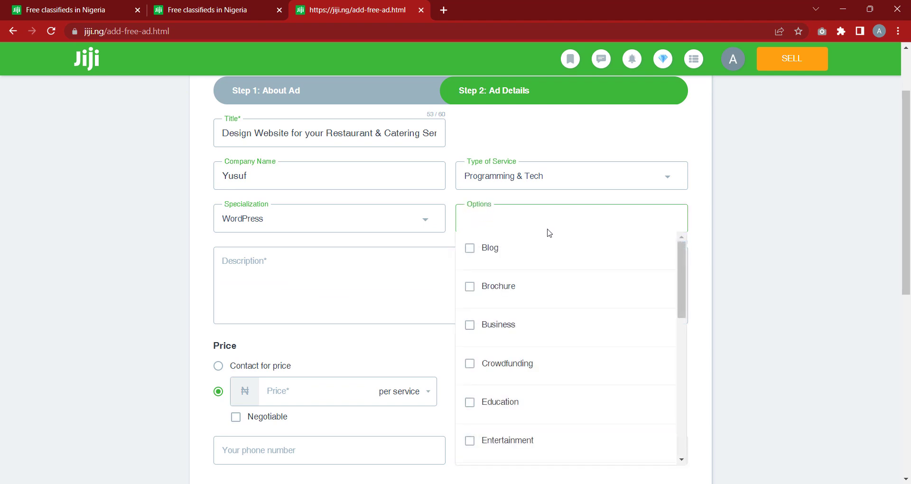
{"action": "scroll", "coordinate": [548, 241], "scroll_direction": "down", "scroll_amount": 3}
{"action": "scroll", "coordinate": [550, 246], "scroll_direction": "down", "scroll_amount": 5}
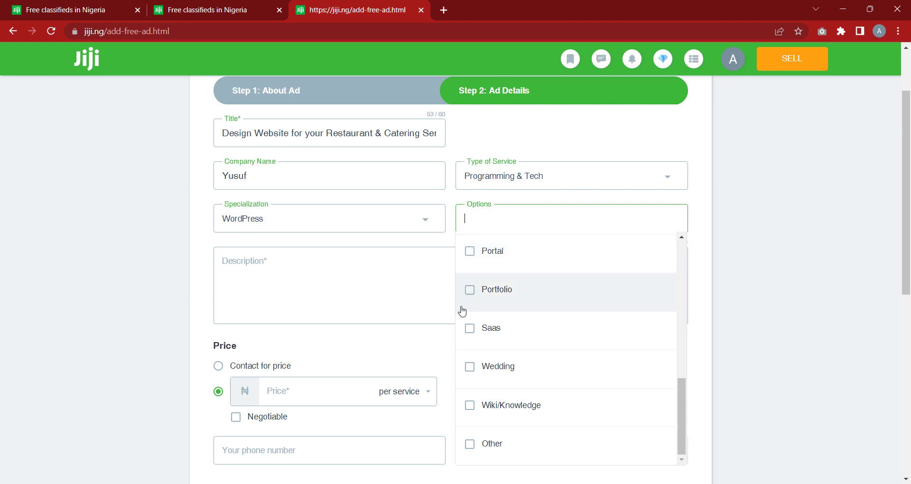
{"action": "scroll", "coordinate": [570, 285], "scroll_direction": "up", "scroll_amount": 5}
{"action": "scroll", "coordinate": [568, 284], "scroll_direction": "up", "scroll_amount": 5}
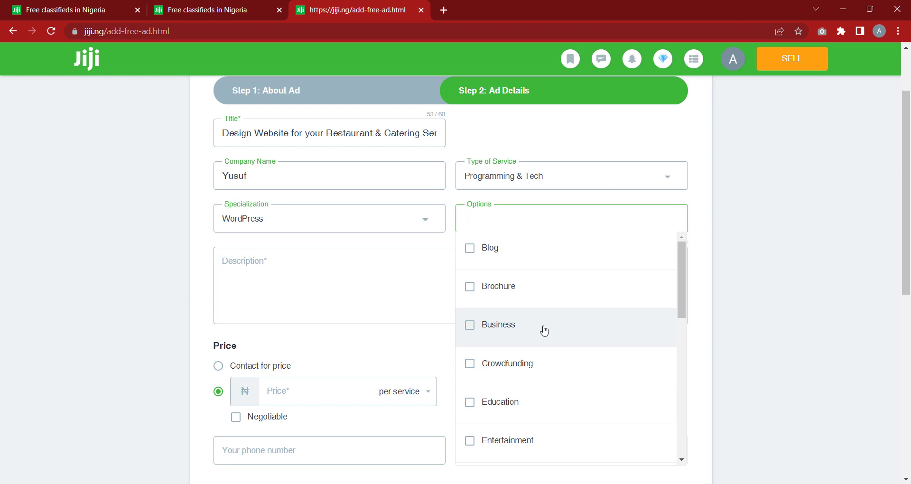
{"action": "left_click", "coordinate": [545, 331]}
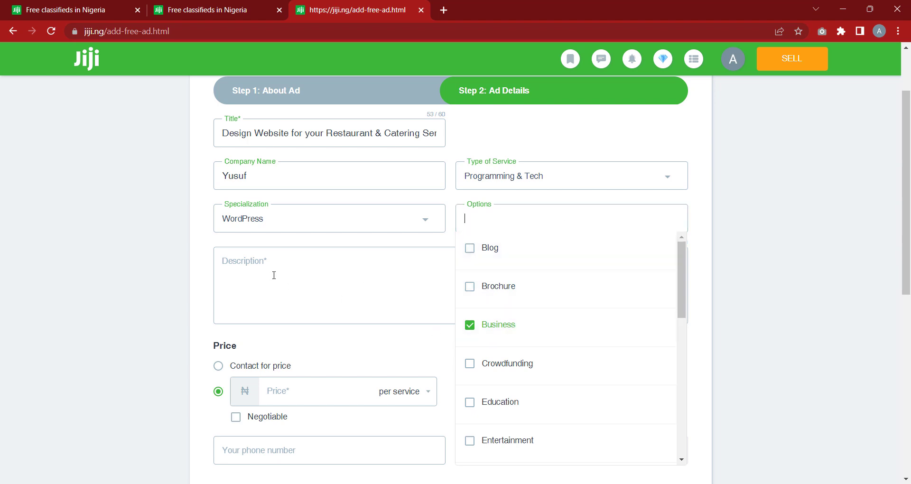
{"action": "left_click", "coordinate": [361, 298]}
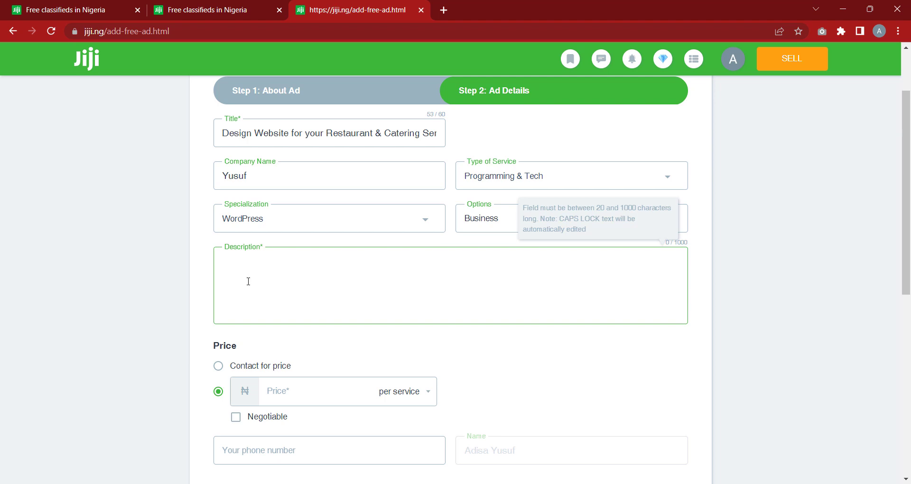
Paste the prepared restaurant website pitch into the Description box
{"action": "scroll", "coordinate": [454, 270], "scroll_direction": "down", "scroll_amount": 1}
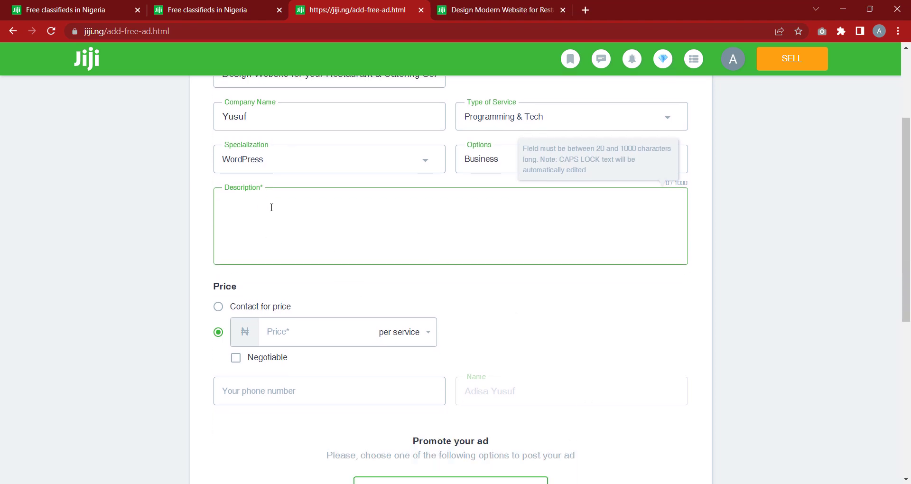
{"action": "key", "text": "ctrl+v"}
{"action": "scroll", "coordinate": [293, 230], "scroll_direction": "up", "scroll_amount": 6}
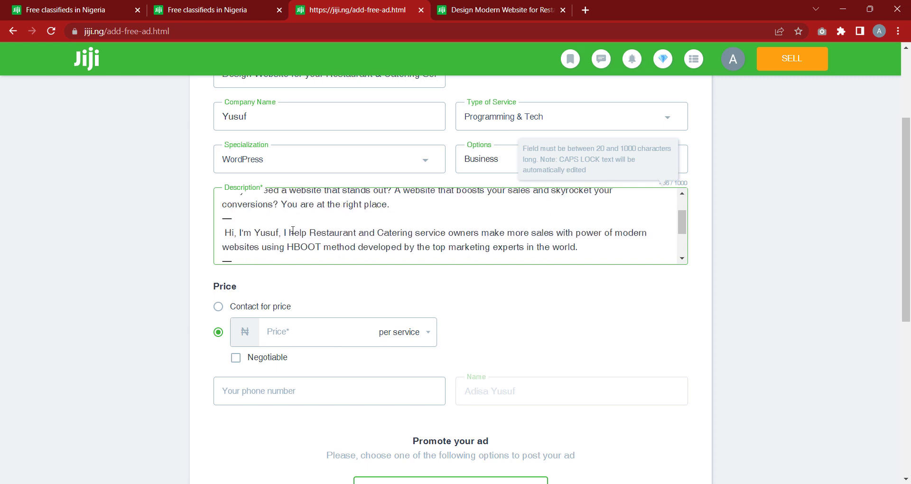
Remove the leading spaces before the 'Do you need', introduction and 'Contact me now' paragraphs
{"action": "left_click", "coordinate": [221, 202]}
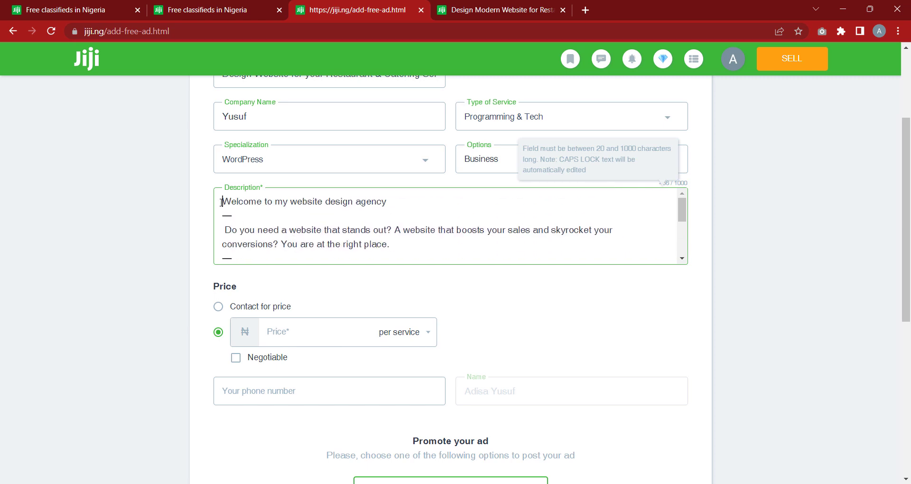
{"action": "left_click", "coordinate": [221, 233]}
{"action": "key", "text": "Delete"}
{"action": "scroll", "coordinate": [228, 256], "scroll_direction": "down", "scroll_amount": 2}
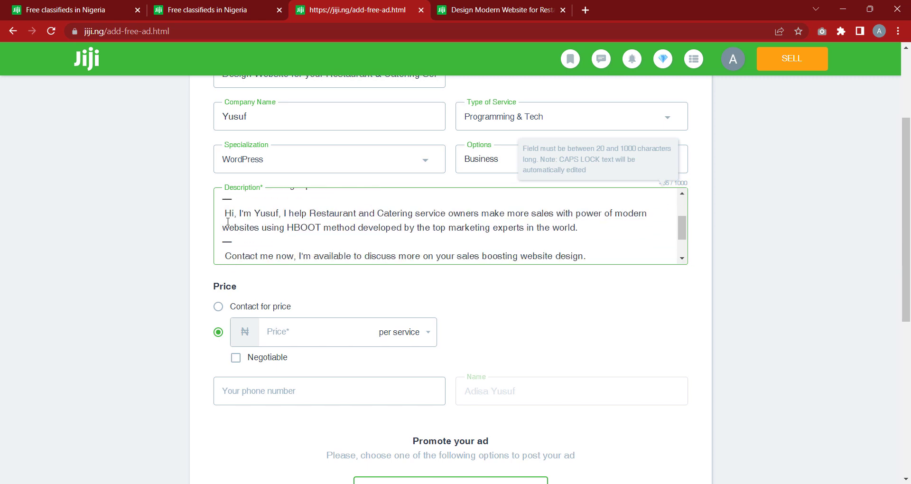
{"action": "left_click", "coordinate": [227, 213]}
{"action": "key", "text": "Delete"}
{"action": "scroll", "coordinate": [228, 251], "scroll_direction": "down", "scroll_amount": 2}
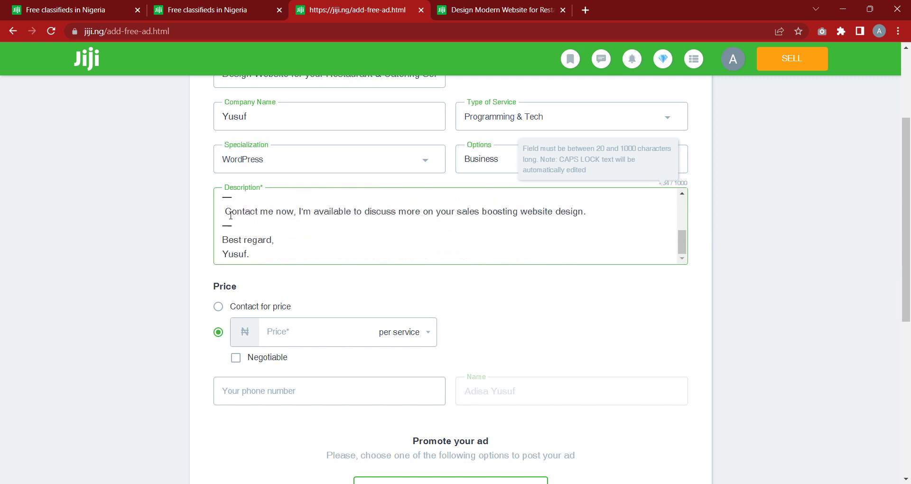
{"action": "left_click", "coordinate": [228, 211]}
{"action": "key", "text": "Delete"}
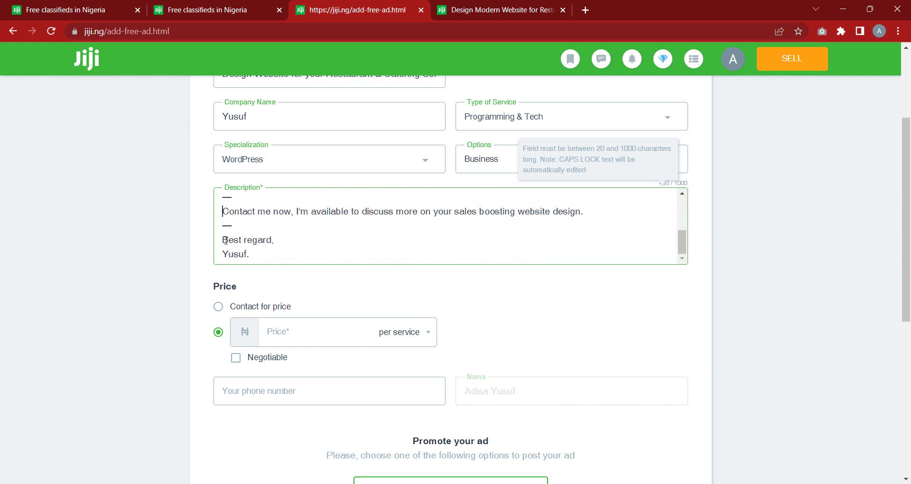
{"action": "scroll", "coordinate": [227, 242], "scroll_direction": "up", "scroll_amount": 5}
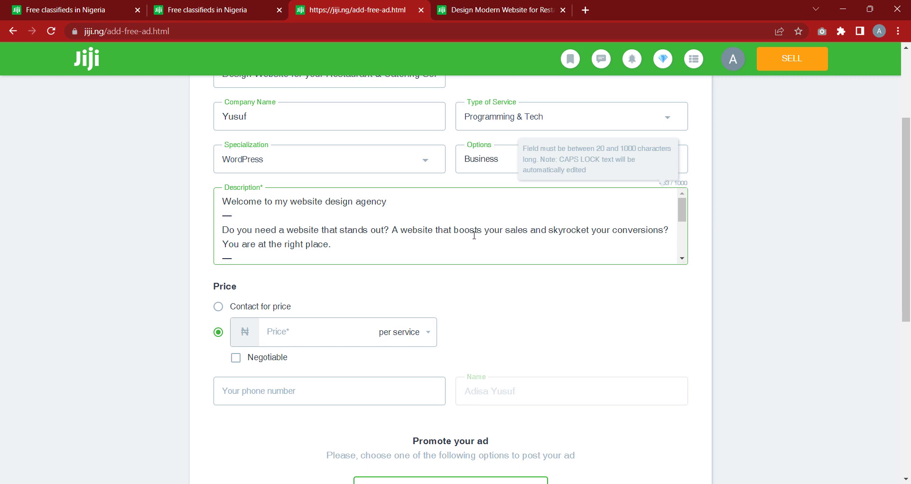
{"action": "scroll", "coordinate": [474, 235], "scroll_direction": "down", "scroll_amount": 1}
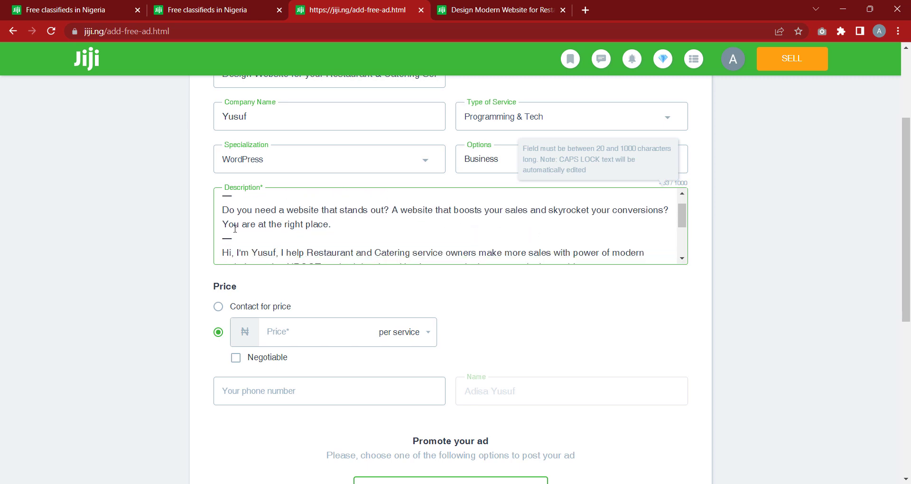
{"action": "scroll", "coordinate": [236, 230], "scroll_direction": "down", "scroll_amount": 2}
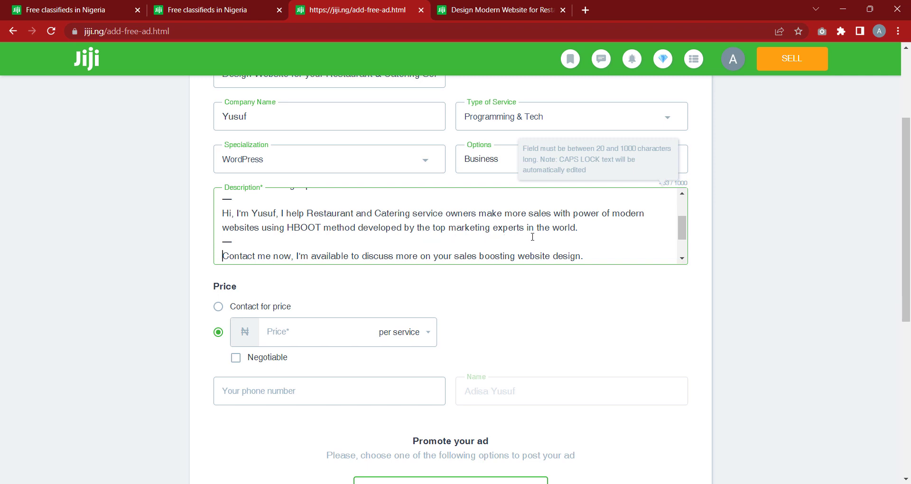
{"action": "scroll", "coordinate": [529, 237], "scroll_direction": "down", "scroll_amount": 1}
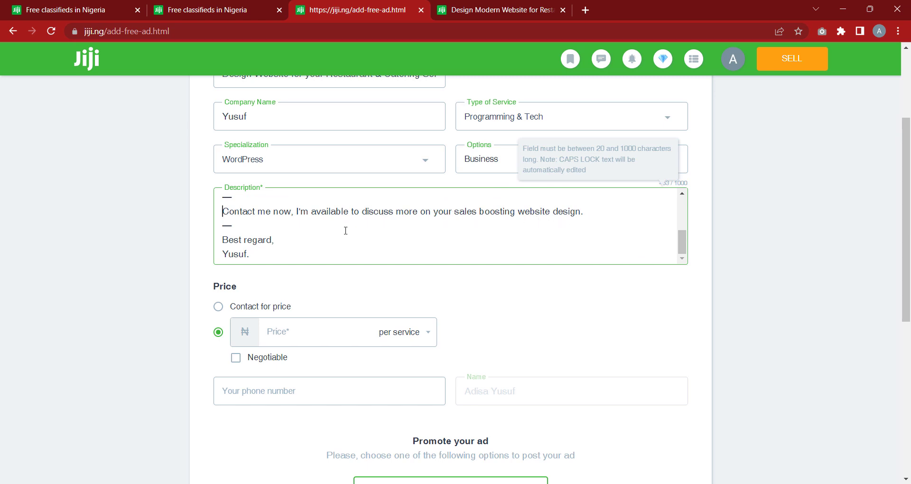
{"action": "scroll", "coordinate": [308, 225], "scroll_direction": "down", "scroll_amount": 1}
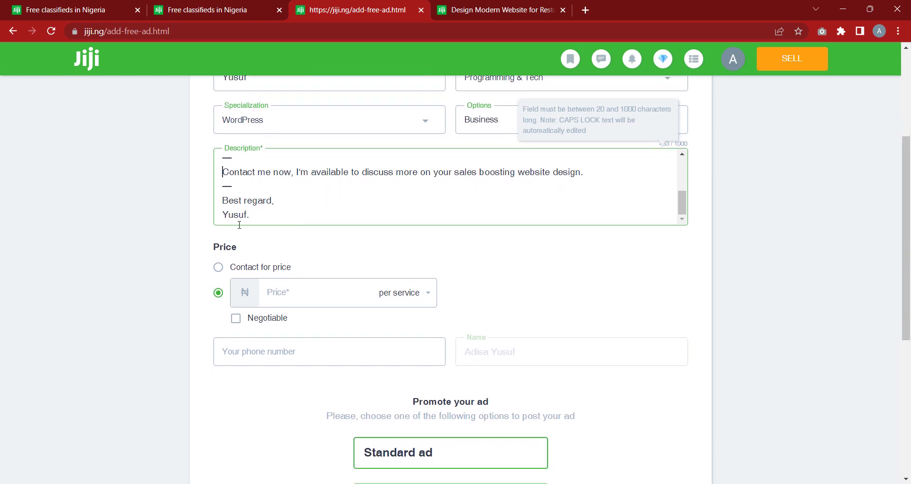
{"action": "scroll", "coordinate": [238, 228], "scroll_direction": "down", "scroll_amount": 1}
{"action": "scroll", "coordinate": [238, 226], "scroll_direction": "down", "scroll_amount": 1}
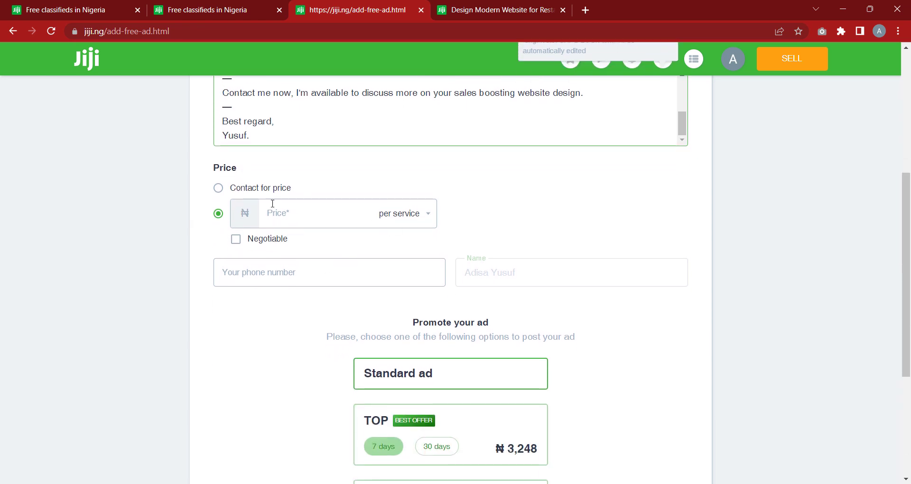
Choose Contact for price and enter the seller's phone number
{"action": "left_click", "coordinate": [223, 189]}
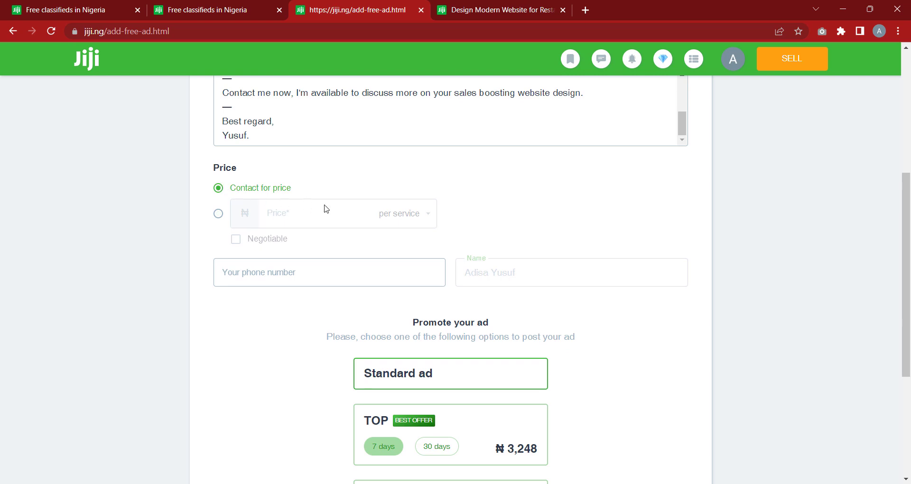
{"action": "scroll", "coordinate": [326, 209], "scroll_direction": "down", "scroll_amount": 2}
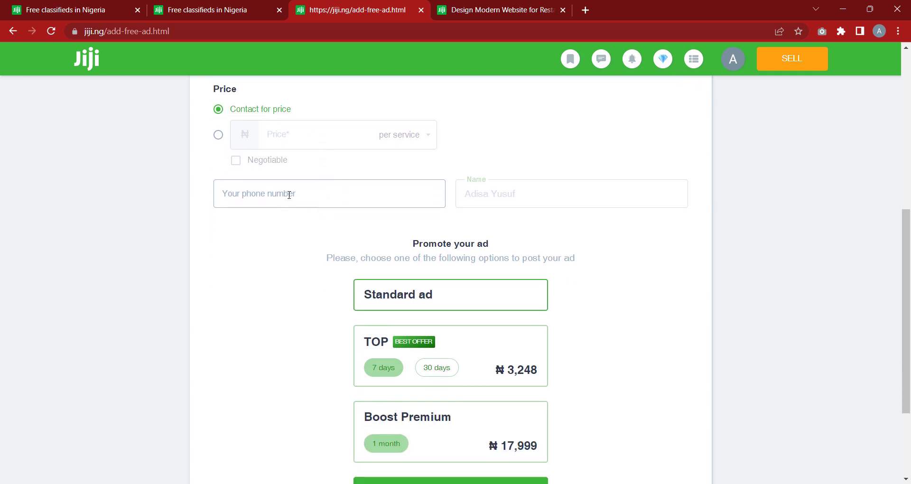
{"action": "left_click", "coordinate": [289, 194]}
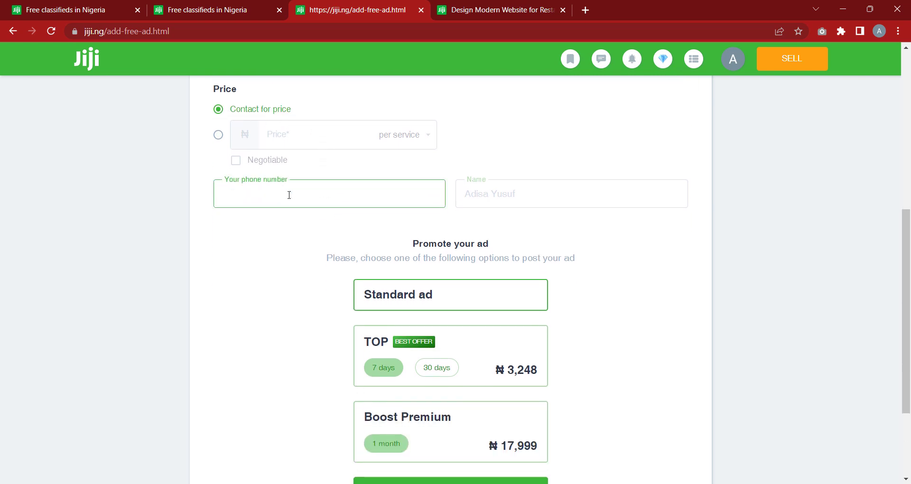
{"action": "scroll", "coordinate": [288, 194], "scroll_direction": "up", "scroll_amount": 1}
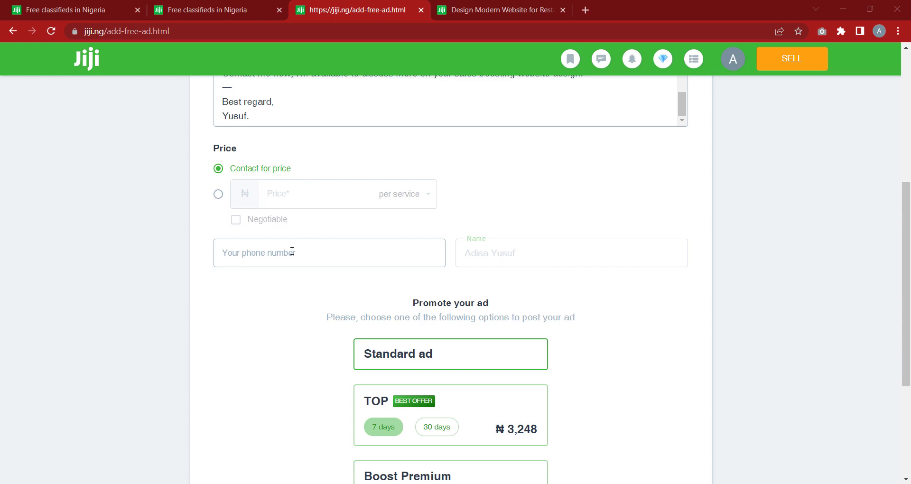
{"action": "left_click", "coordinate": [292, 251]}
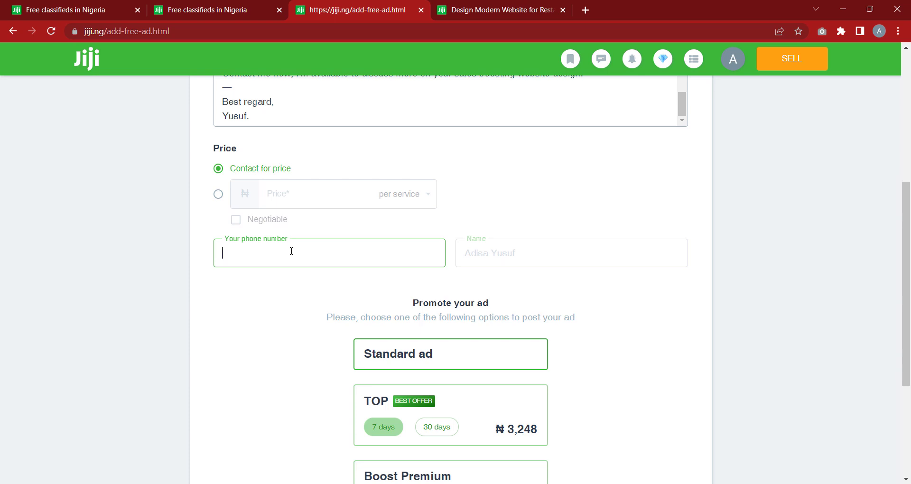
{"action": "scroll", "coordinate": [340, 260], "scroll_direction": "down", "scroll_amount": 2}
{"action": "scroll", "coordinate": [343, 260], "scroll_direction": "down", "scroll_amount": 2}
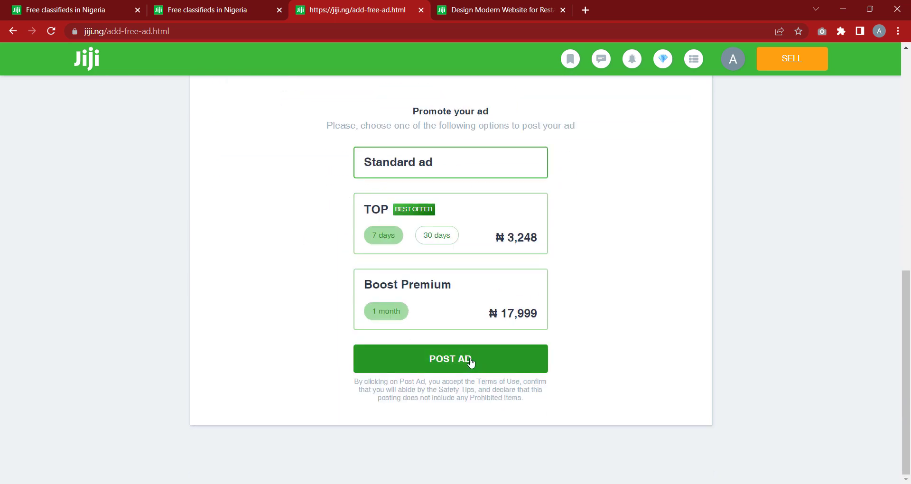
{"action": "scroll", "coordinate": [565, 346], "scroll_direction": "up", "scroll_amount": 10}
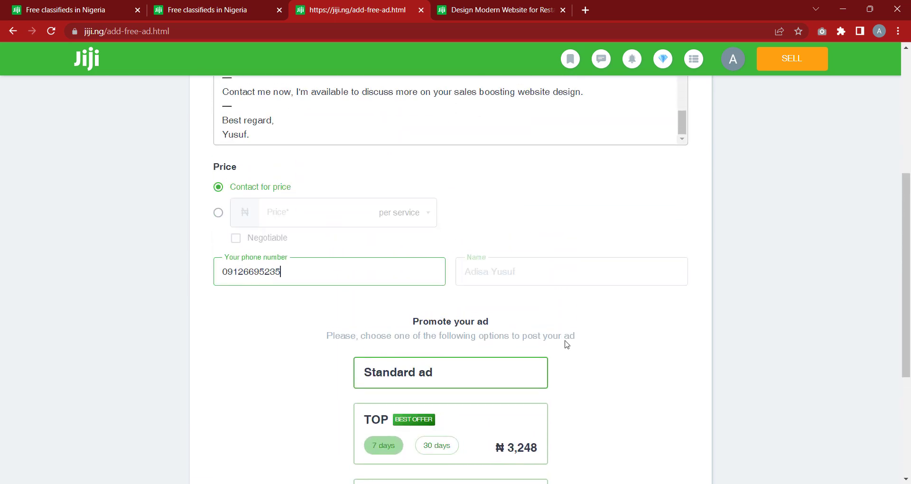
{"action": "scroll", "coordinate": [567, 337], "scroll_direction": "down", "scroll_amount": 9}
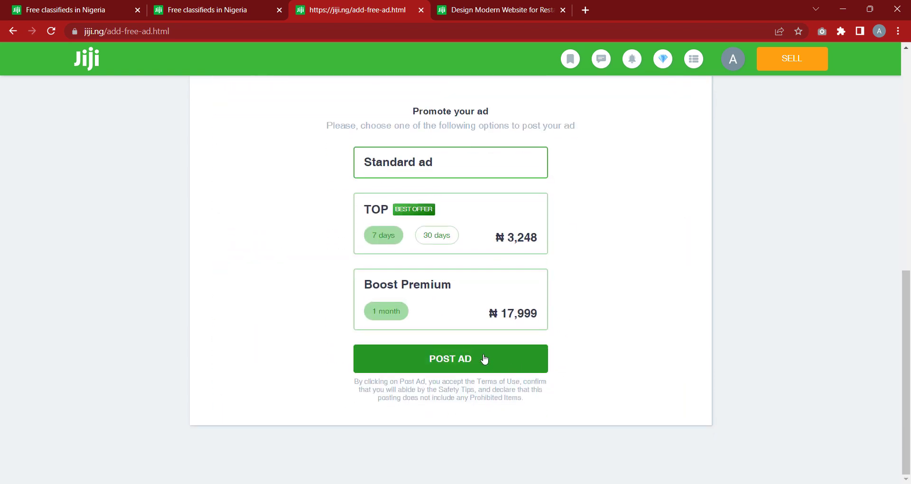
Post the ad and verify the phone number with the 5-digit SMS code
{"action": "left_click", "coordinate": [484, 359]}
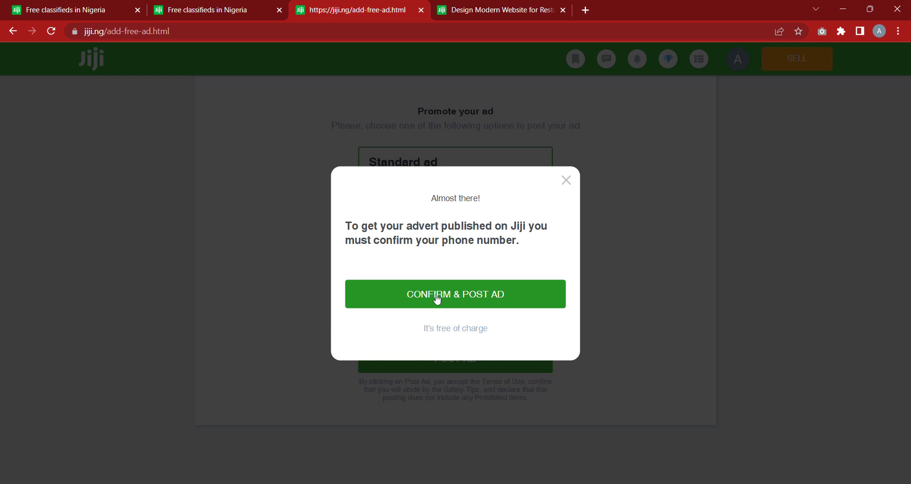
{"action": "left_click", "coordinate": [437, 300]}
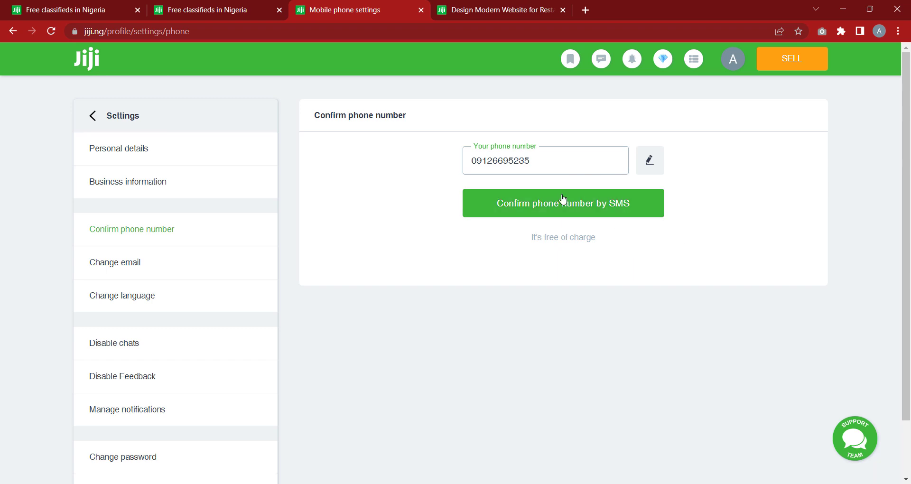
{"action": "left_click", "coordinate": [529, 212]}
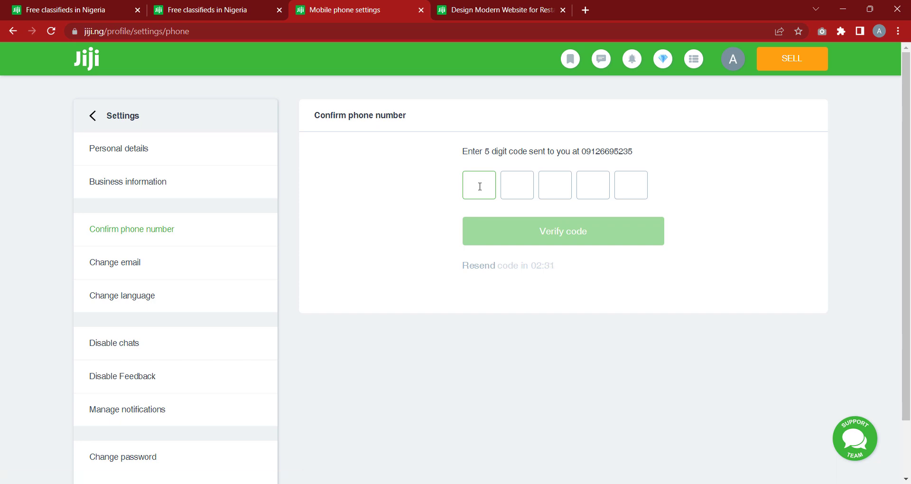
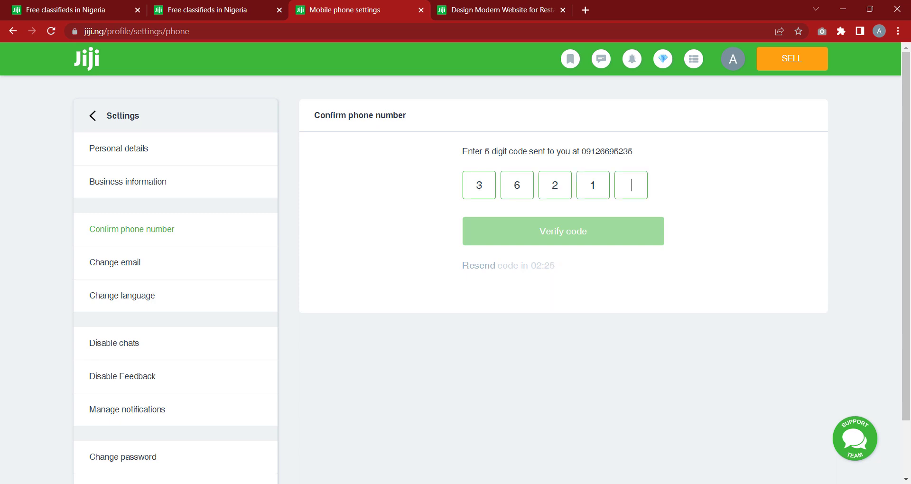
{"action": "left_click", "coordinate": [518, 223]}
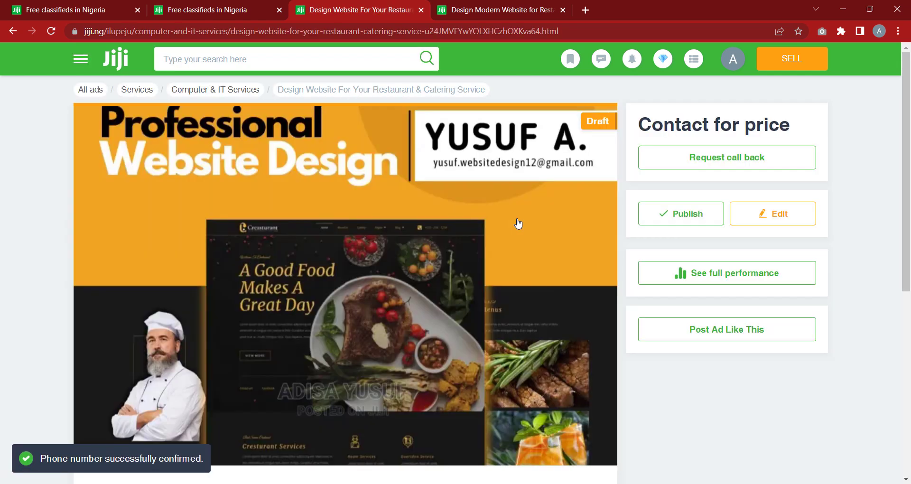
{"action": "scroll", "coordinate": [517, 204], "scroll_direction": "down", "scroll_amount": 2}
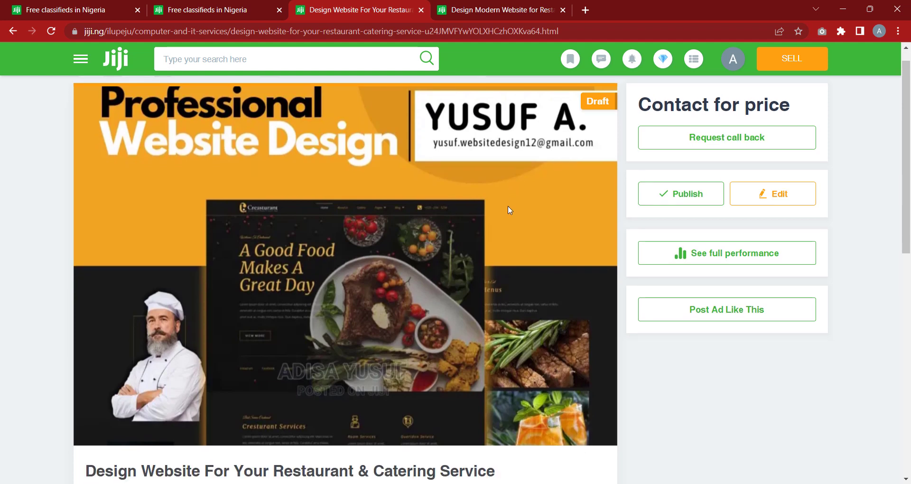
{"action": "scroll", "coordinate": [509, 210], "scroll_direction": "down", "scroll_amount": 5}
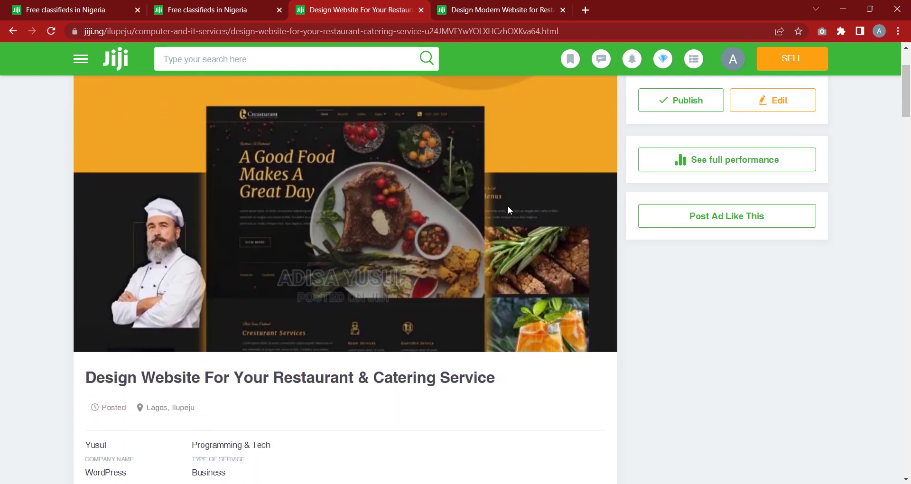
{"action": "scroll", "coordinate": [509, 210], "scroll_direction": "down", "scroll_amount": 3}
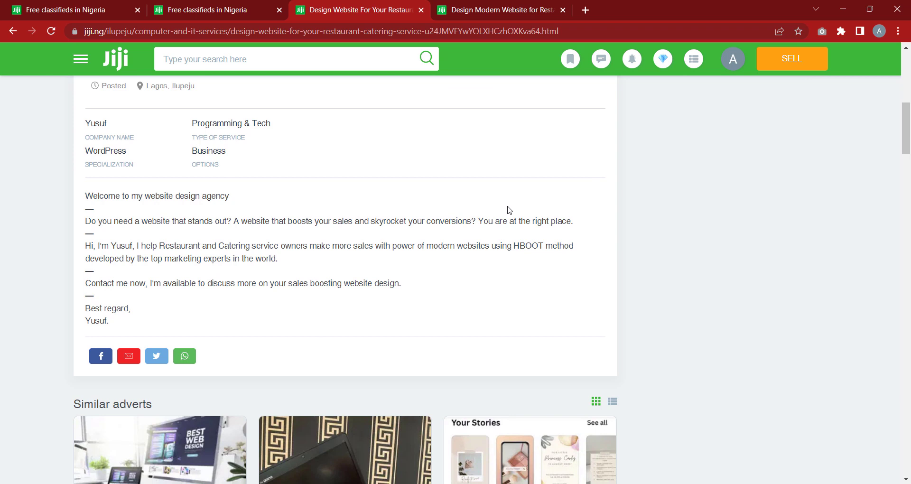
{"action": "scroll", "coordinate": [509, 210], "scroll_direction": "down", "scroll_amount": 5}
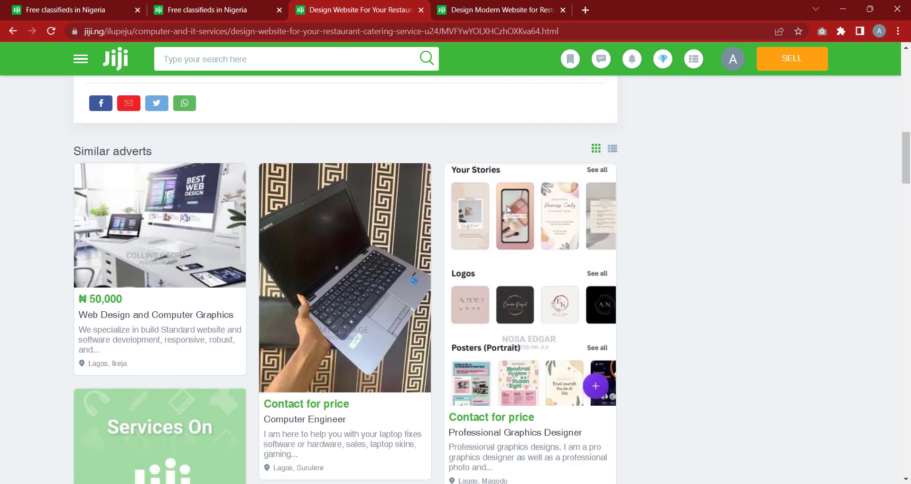
{"action": "scroll", "coordinate": [508, 209], "scroll_direction": "down", "scroll_amount": 2}
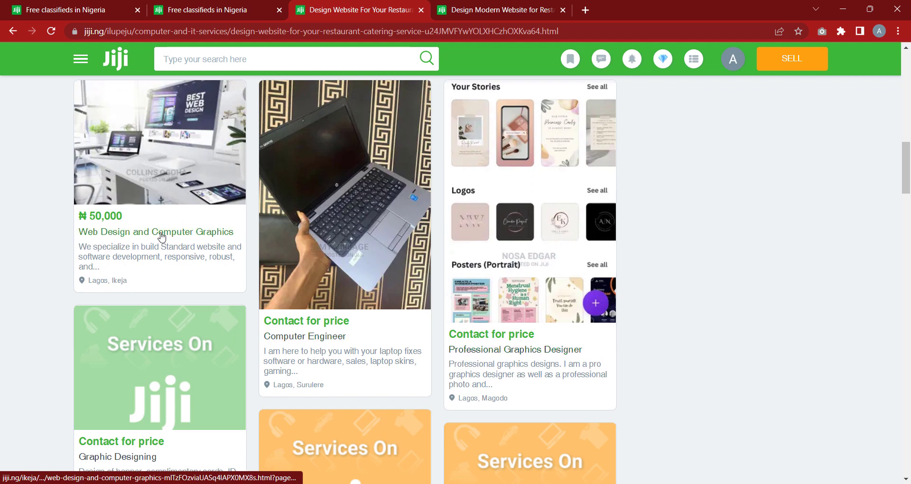
{"action": "scroll", "coordinate": [157, 213], "scroll_direction": "up", "scroll_amount": 1}
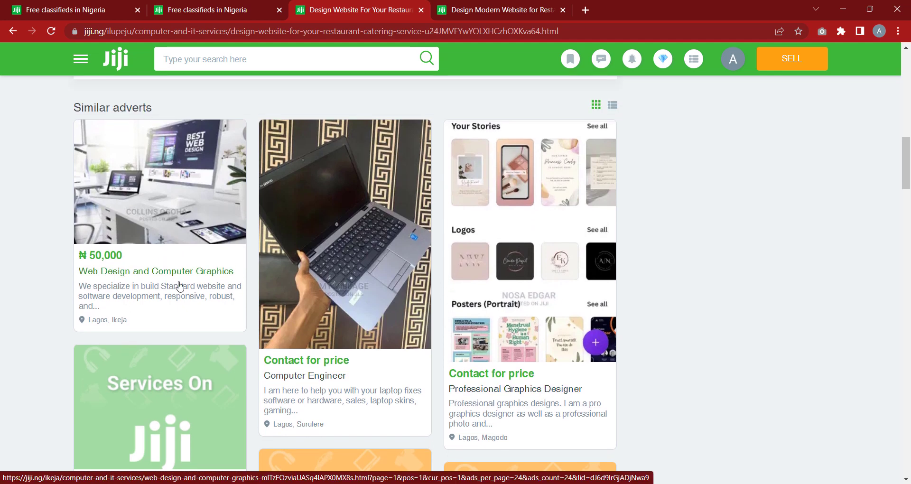
{"action": "scroll", "coordinate": [341, 327], "scroll_direction": "down", "scroll_amount": 2}
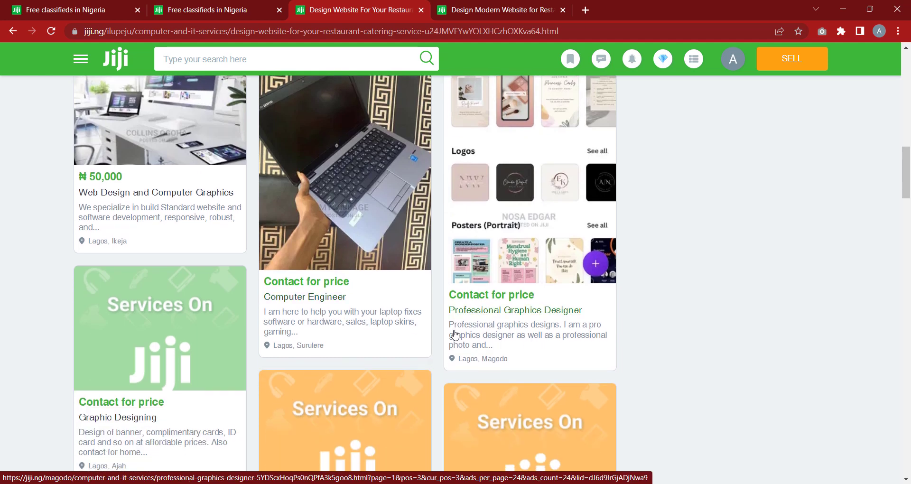
{"action": "scroll", "coordinate": [455, 335], "scroll_direction": "down", "scroll_amount": 5}
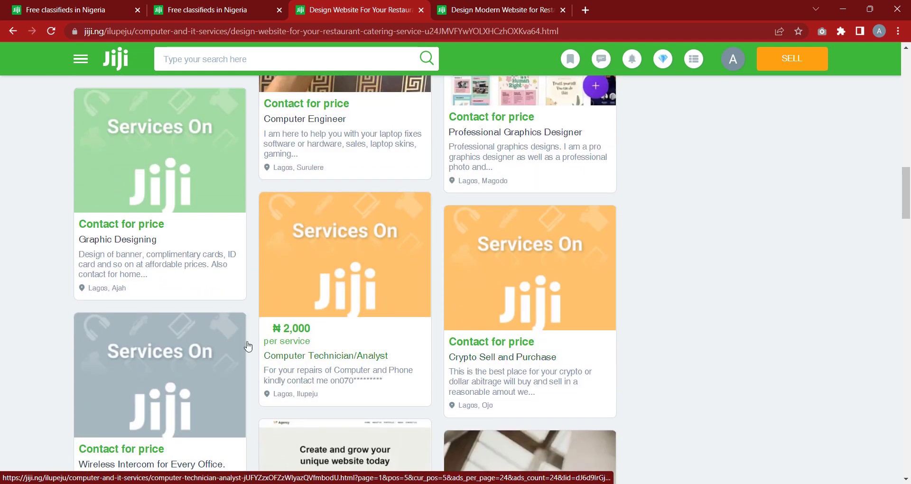
{"action": "scroll", "coordinate": [372, 338], "scroll_direction": "down", "scroll_amount": 5}
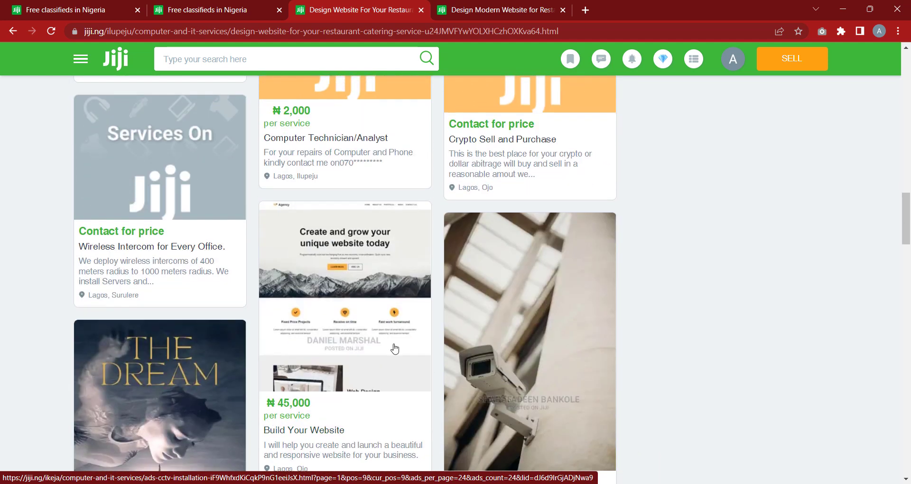
{"action": "scroll", "coordinate": [394, 348], "scroll_direction": "down", "scroll_amount": 7}
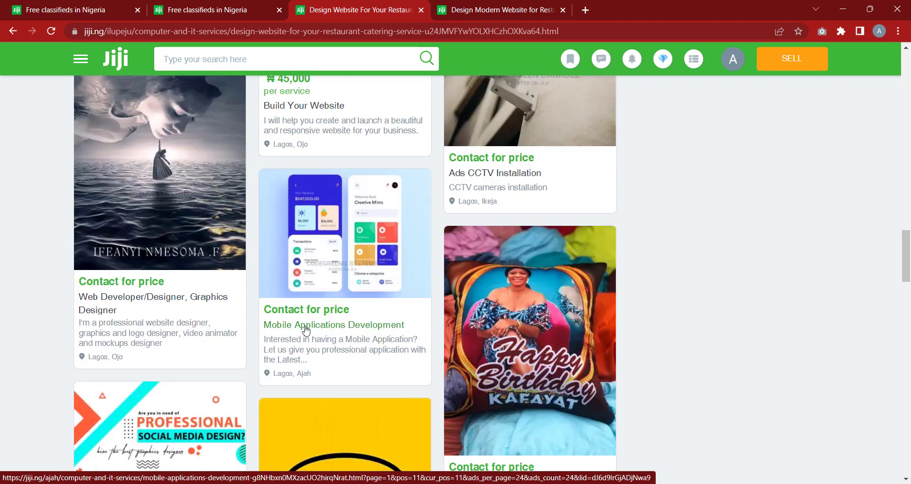
{"action": "scroll", "coordinate": [306, 330], "scroll_direction": "down", "scroll_amount": 5}
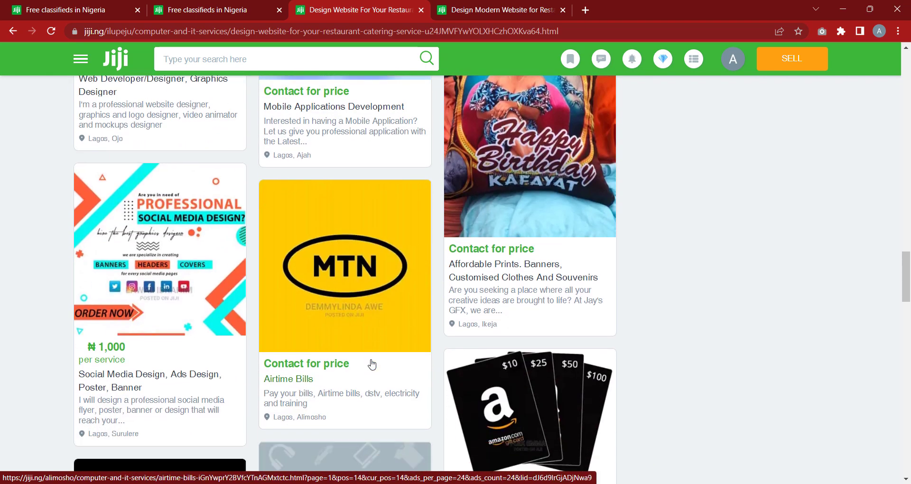
{"action": "scroll", "coordinate": [372, 364], "scroll_direction": "down", "scroll_amount": 10}
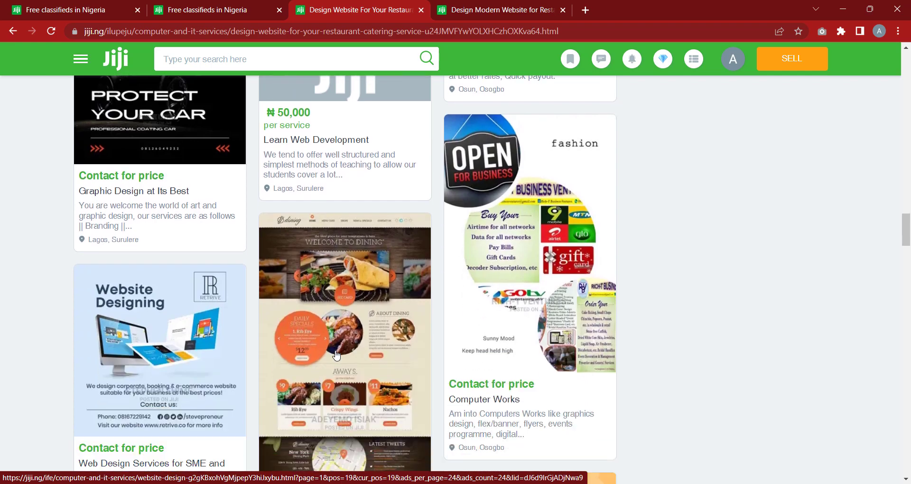
{"action": "scroll", "coordinate": [336, 355], "scroll_direction": "down", "scroll_amount": 7}
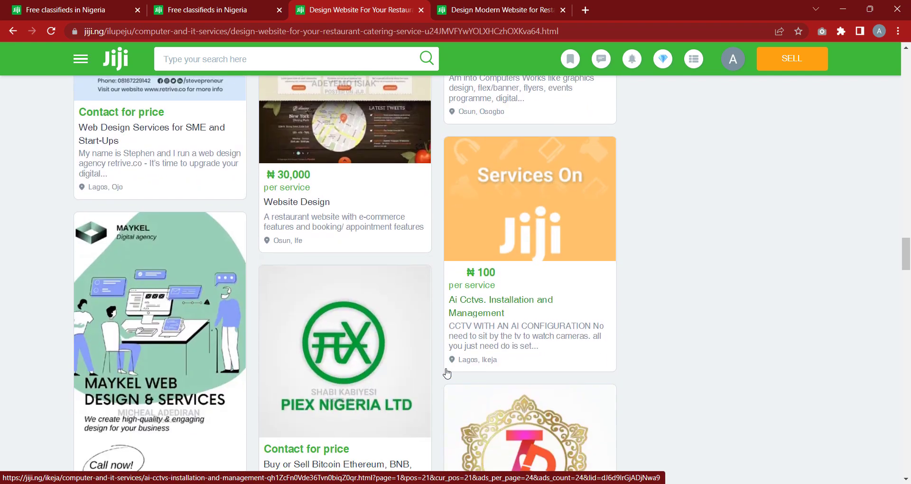
{"action": "scroll", "coordinate": [396, 362], "scroll_direction": "down", "scroll_amount": 5}
{"action": "scroll", "coordinate": [402, 362], "scroll_direction": "up", "scroll_amount": 6}
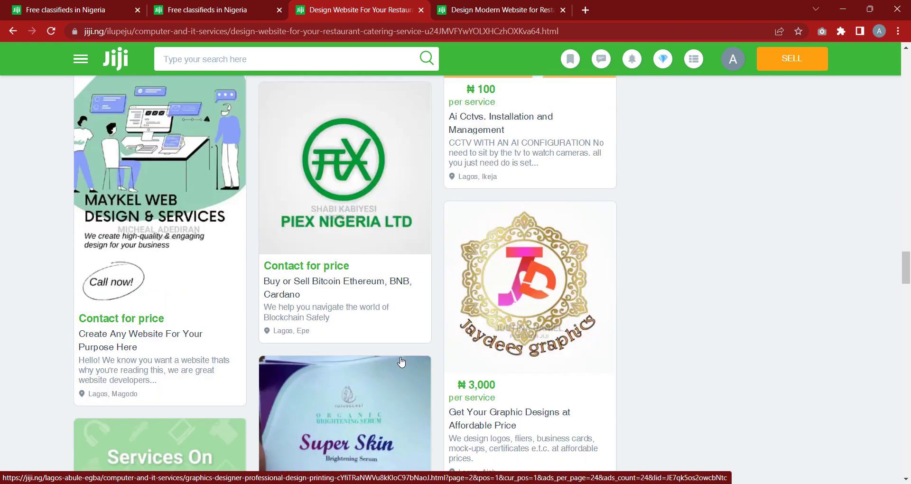
{"action": "scroll", "coordinate": [402, 362], "scroll_direction": "up", "scroll_amount": 18}
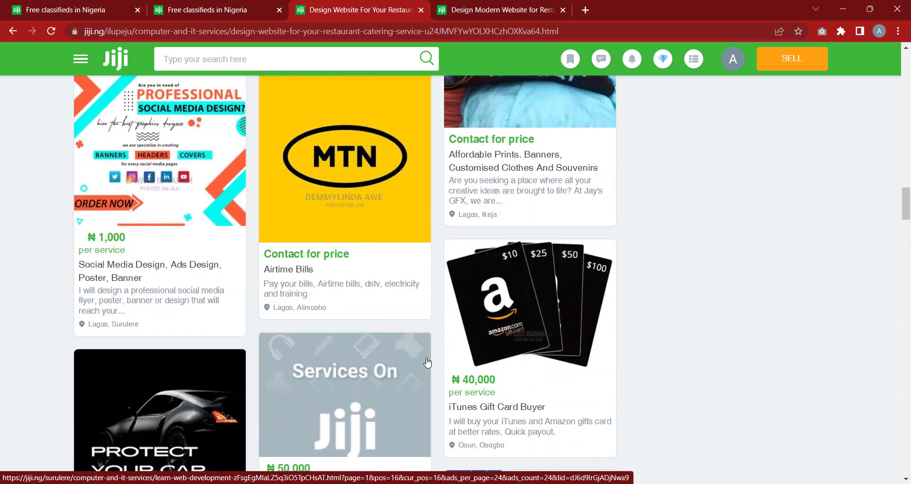
{"action": "scroll", "coordinate": [429, 363], "scroll_direction": "up", "scroll_amount": 15}
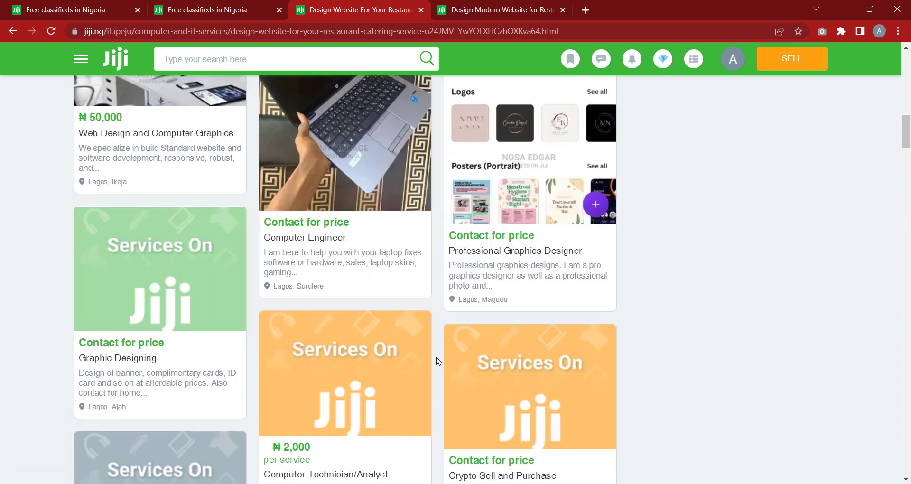
{"action": "scroll", "coordinate": [436, 364], "scroll_direction": "up", "scroll_amount": 11}
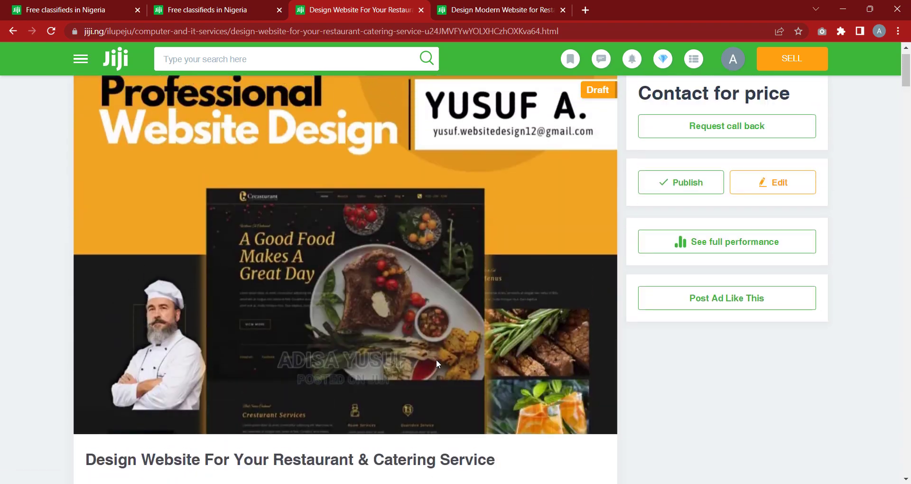